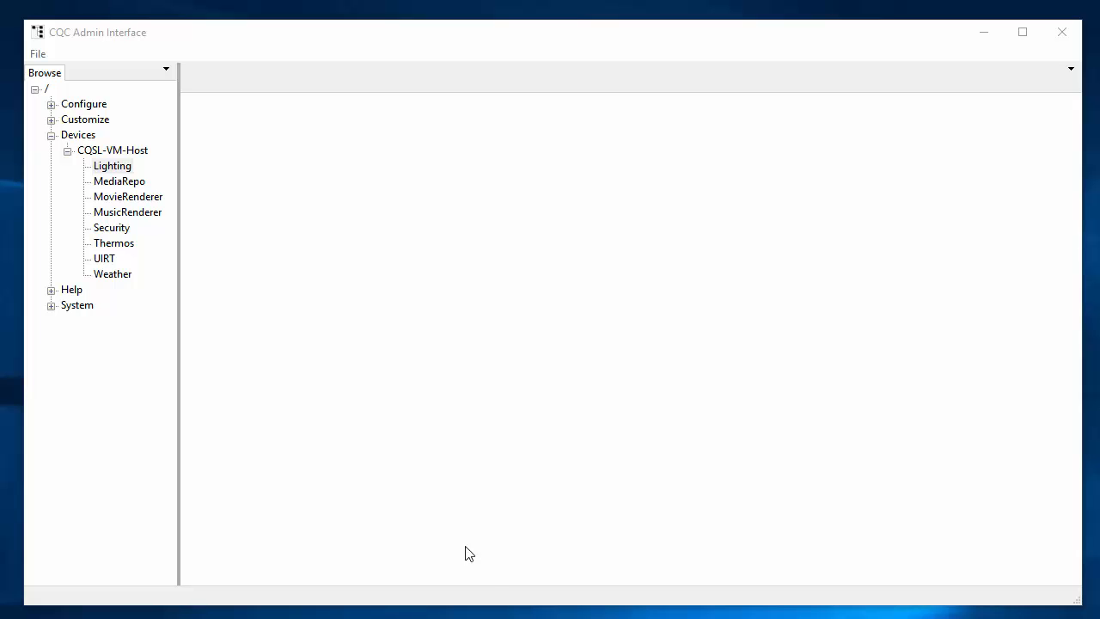
# Step: Open SystemCfg from the Configure branch to show the System Config Global page
pyautogui.click(119, 167)
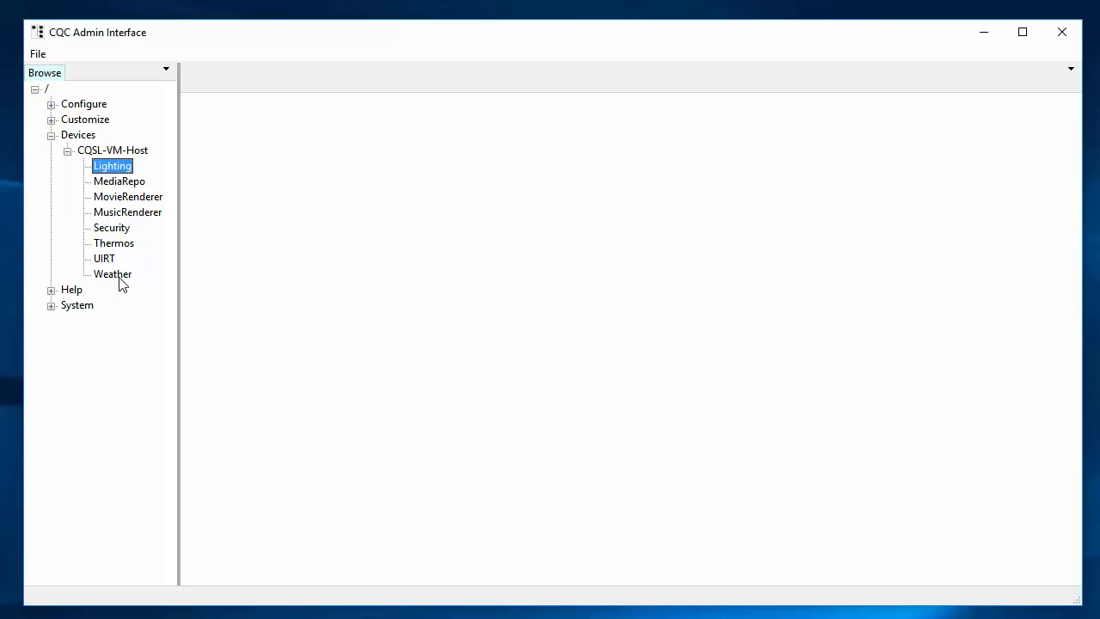
pyautogui.click(50, 104)
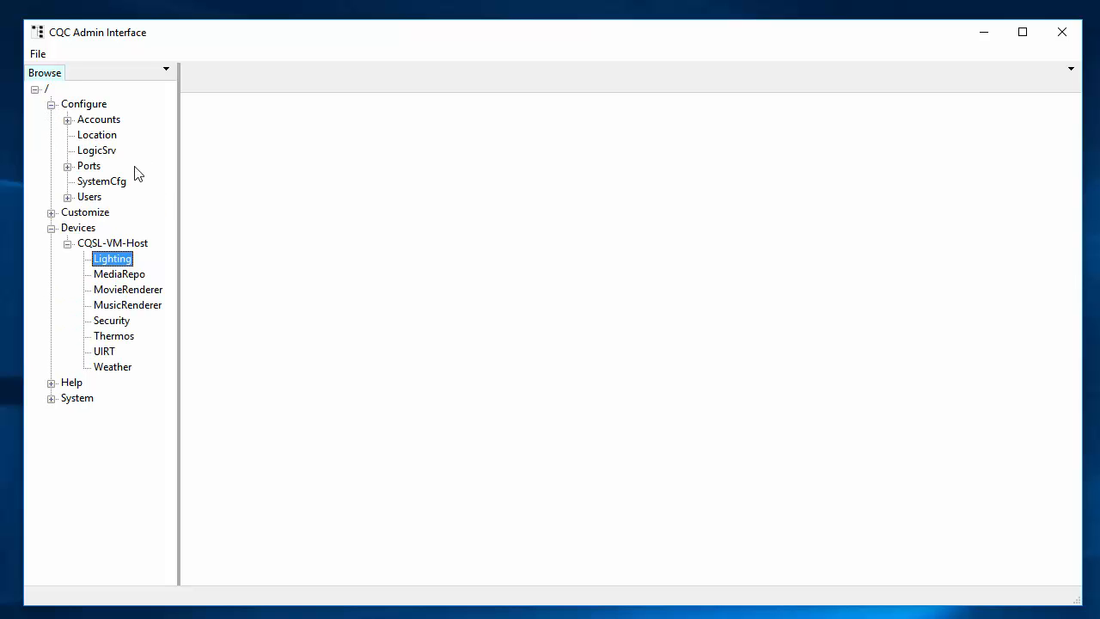
pyautogui.click(103, 183)
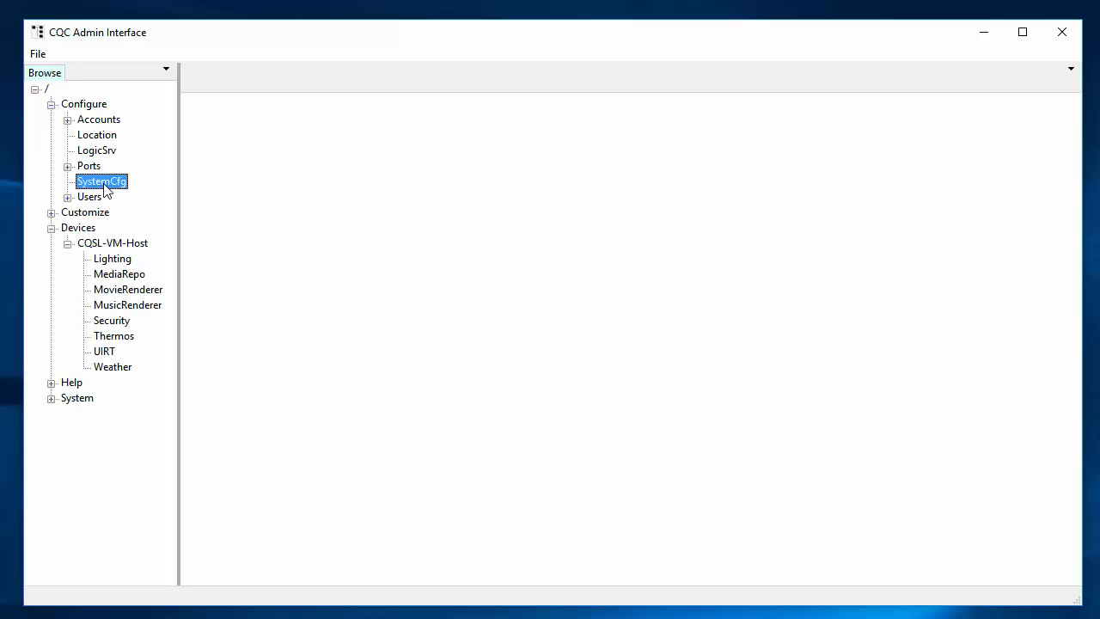
pyautogui.doubleClick(104, 185)
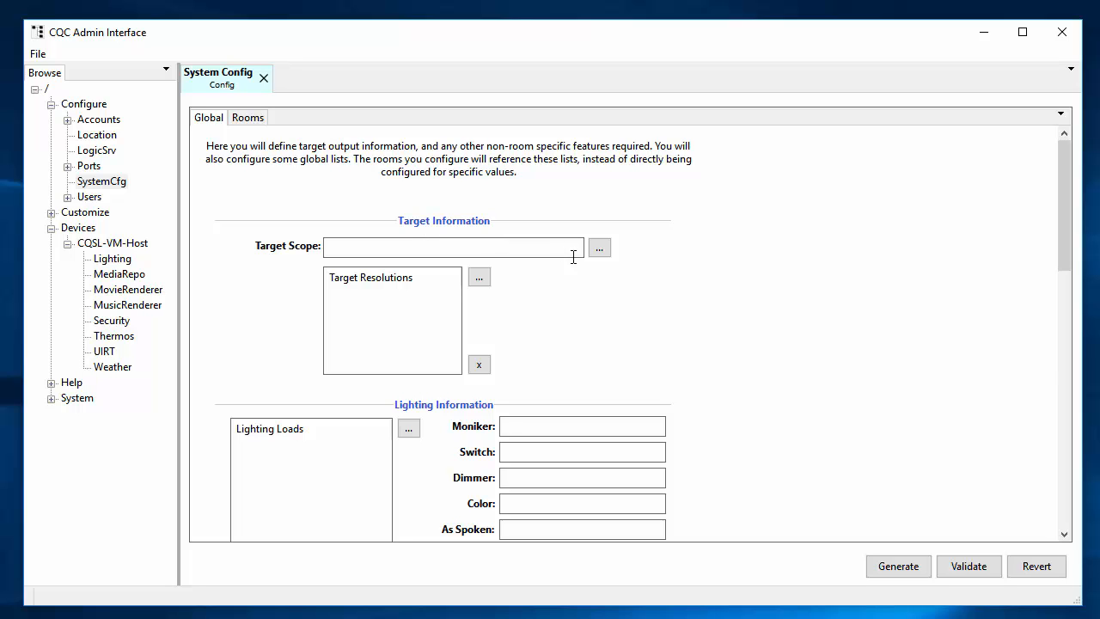
# Step: Create an AutoGen child scope under User and accept /User/AutoGen as the target scope
pyautogui.click(600, 250)
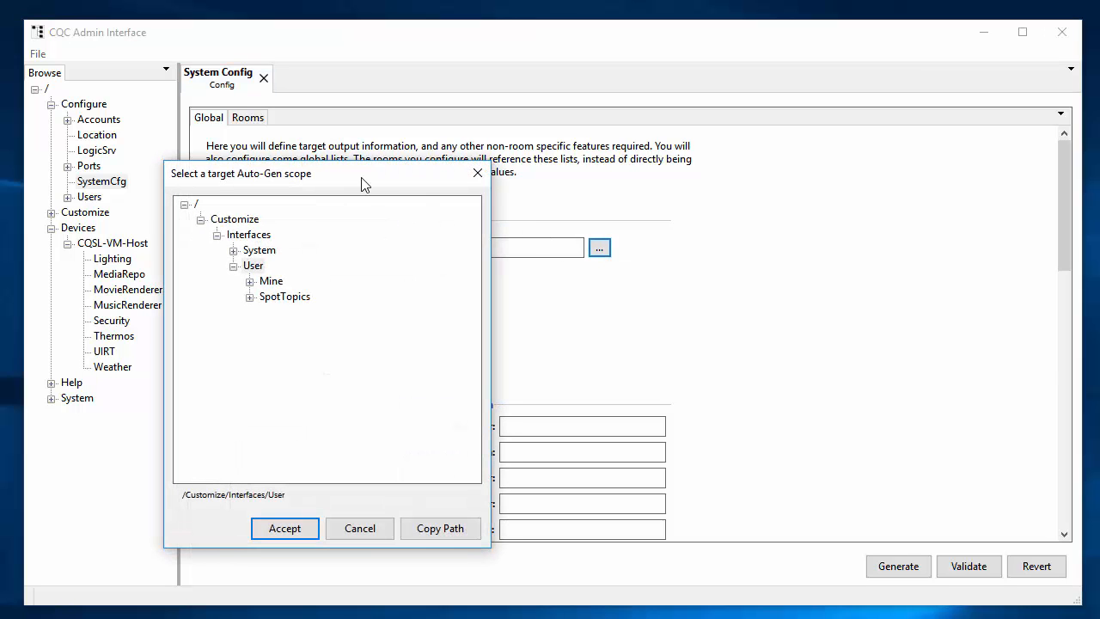
pyautogui.moveTo(363, 179); pyautogui.dragTo(640, 154)
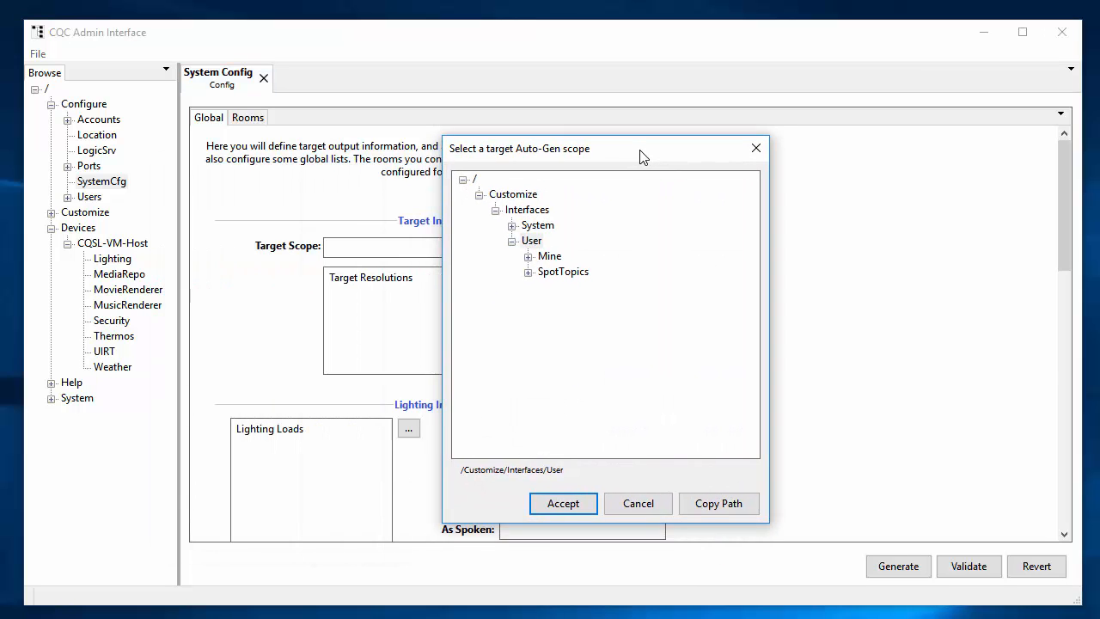
pyautogui.rightClick(533, 242)
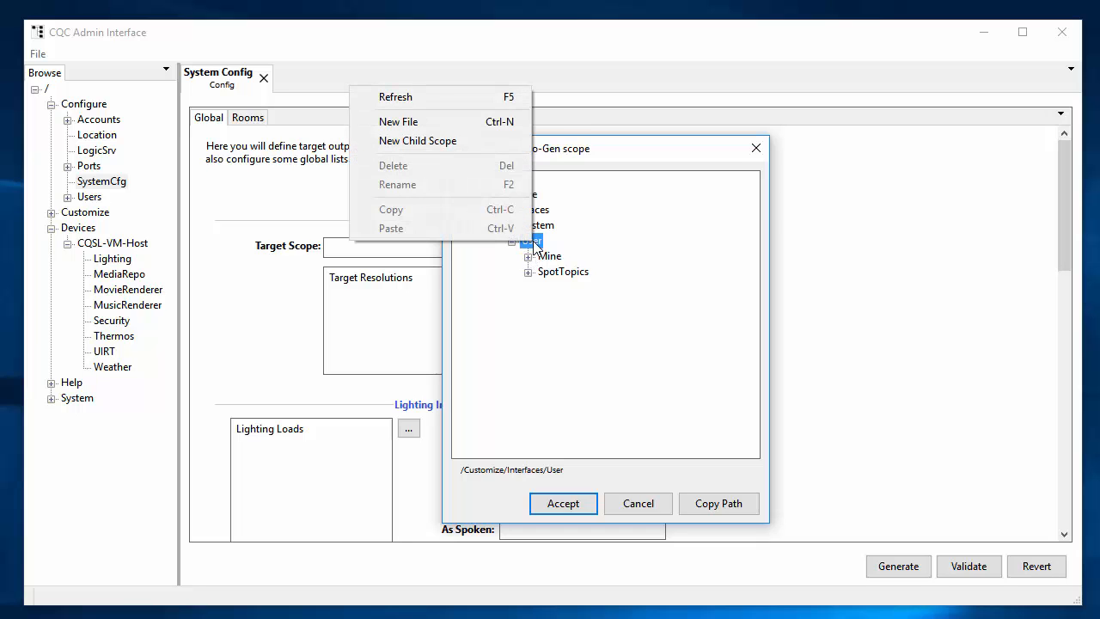
pyautogui.click(435, 141)
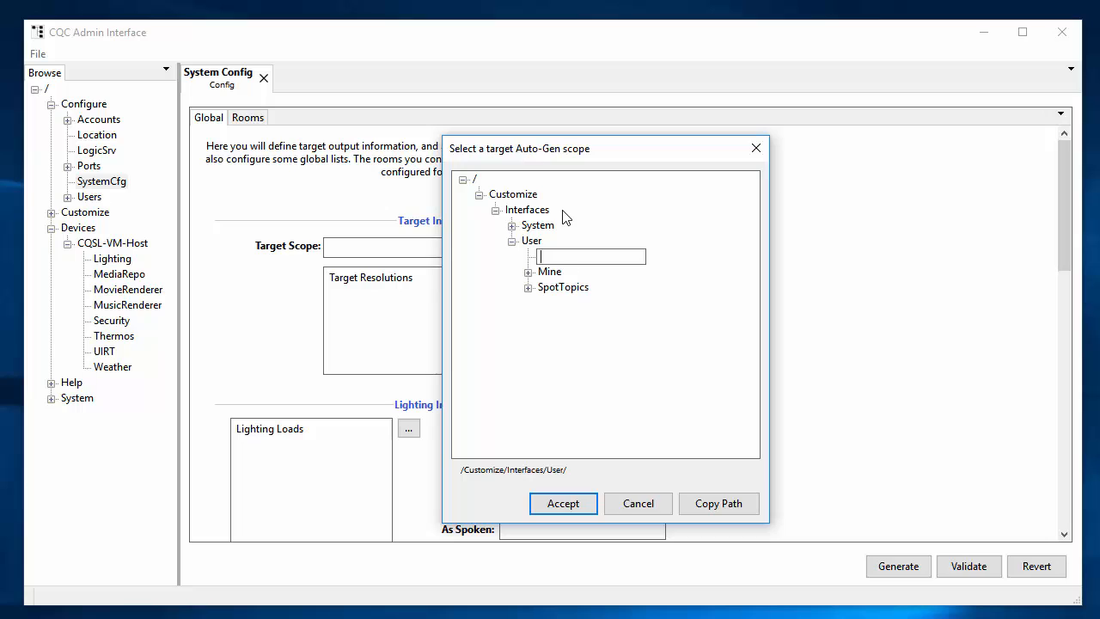
pyautogui.write('AutoGen')
pyautogui.press('Return')
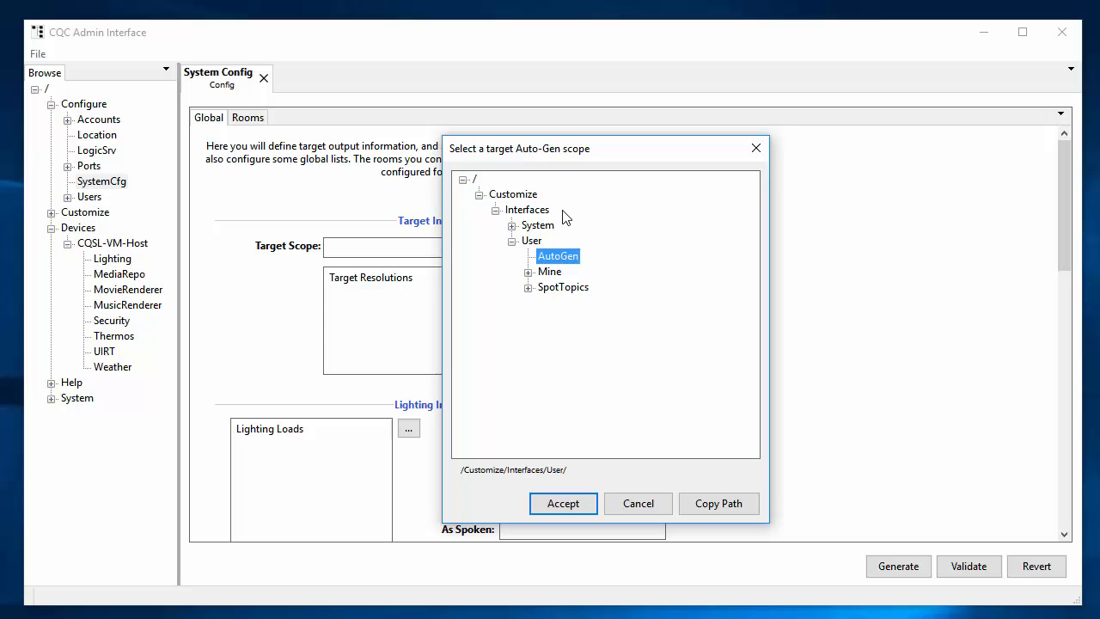
pyautogui.click(562, 504)
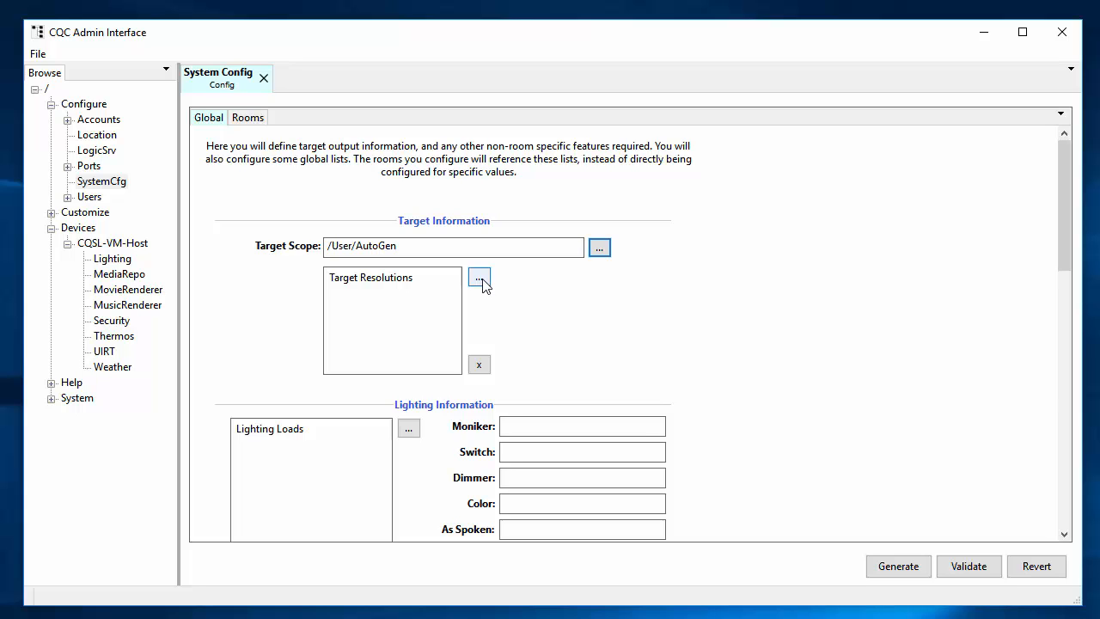
# Step: Add a 1280x800 target resolution, then scroll down to Lighting Information
pyautogui.click(478, 278)
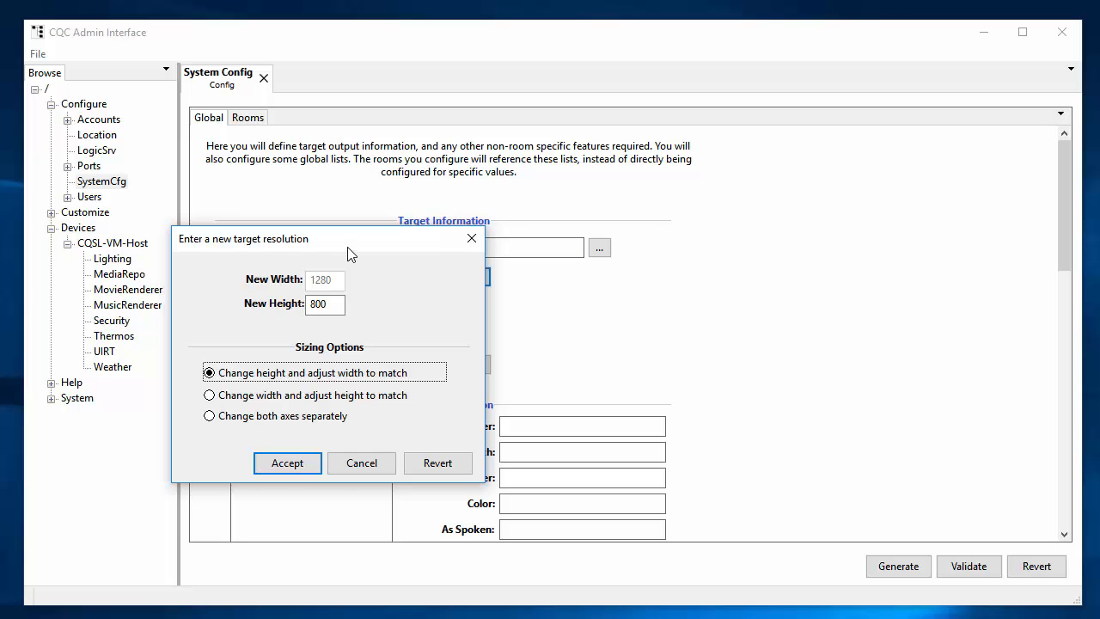
pyautogui.moveTo(348, 244); pyautogui.dragTo(764, 182)
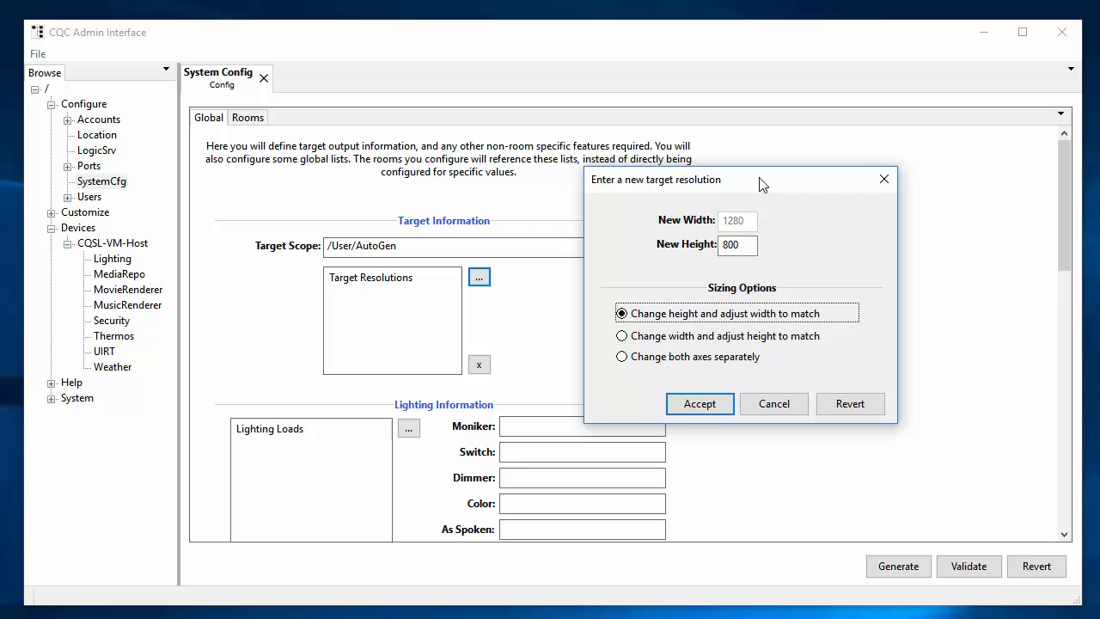
pyautogui.click(712, 402)
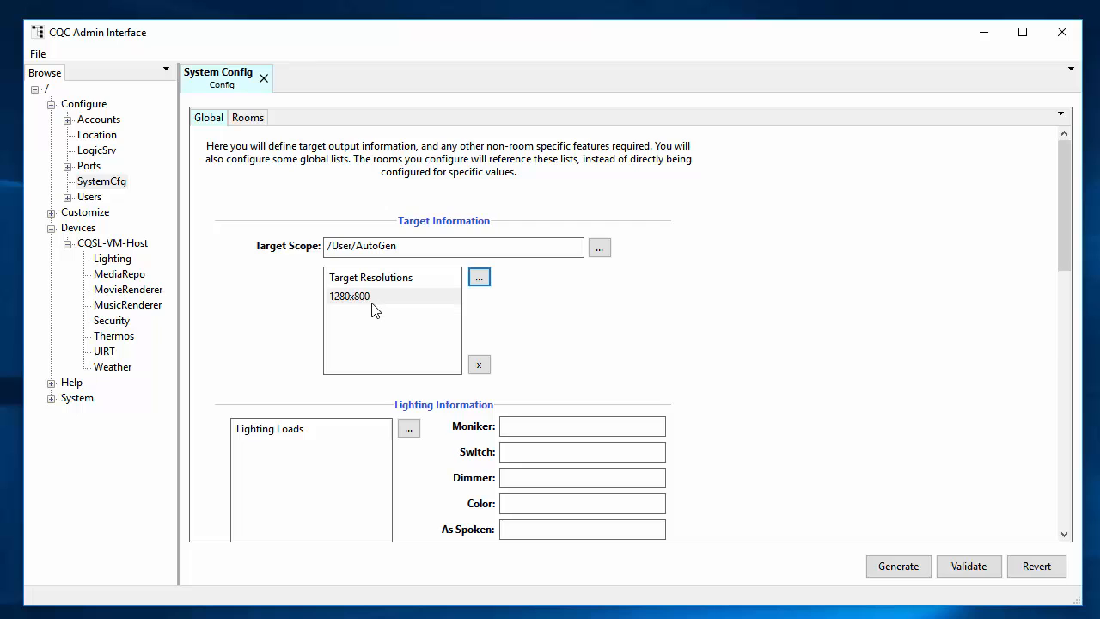
pyautogui.scroll(-1, 633, 334)
pyautogui.scroll(-5, 633, 334)
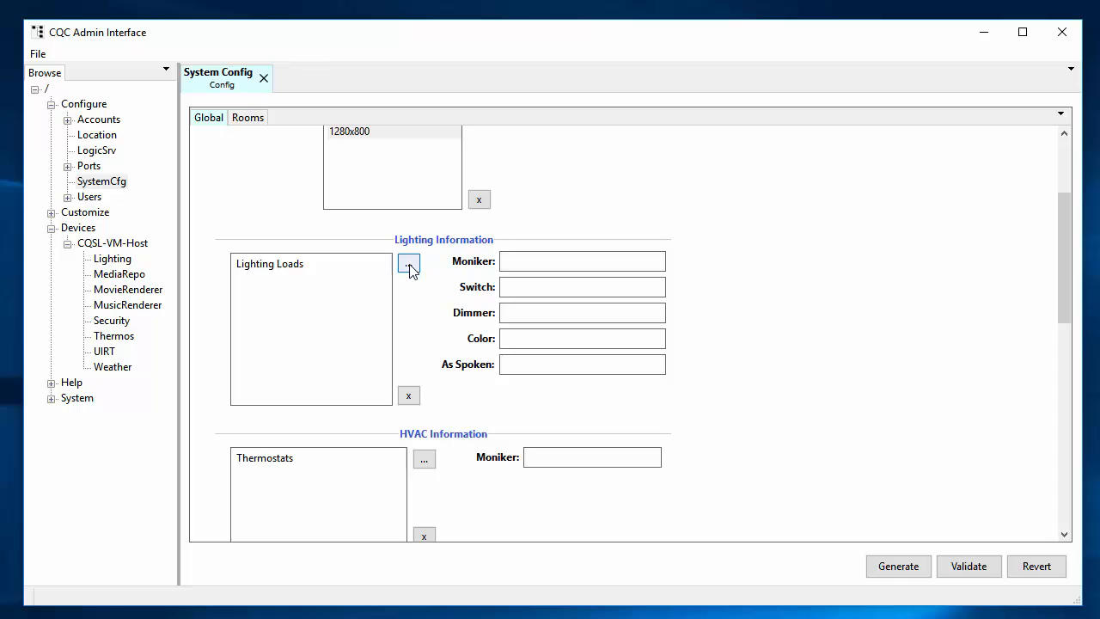
# Step: Add a 'Family Room Main' lighting load on field Lighting.LGHT#Dim_FamRmMain and save it
pyautogui.click(409, 266)
pyautogui.moveTo(345, 163); pyautogui.dragTo(683, 142)
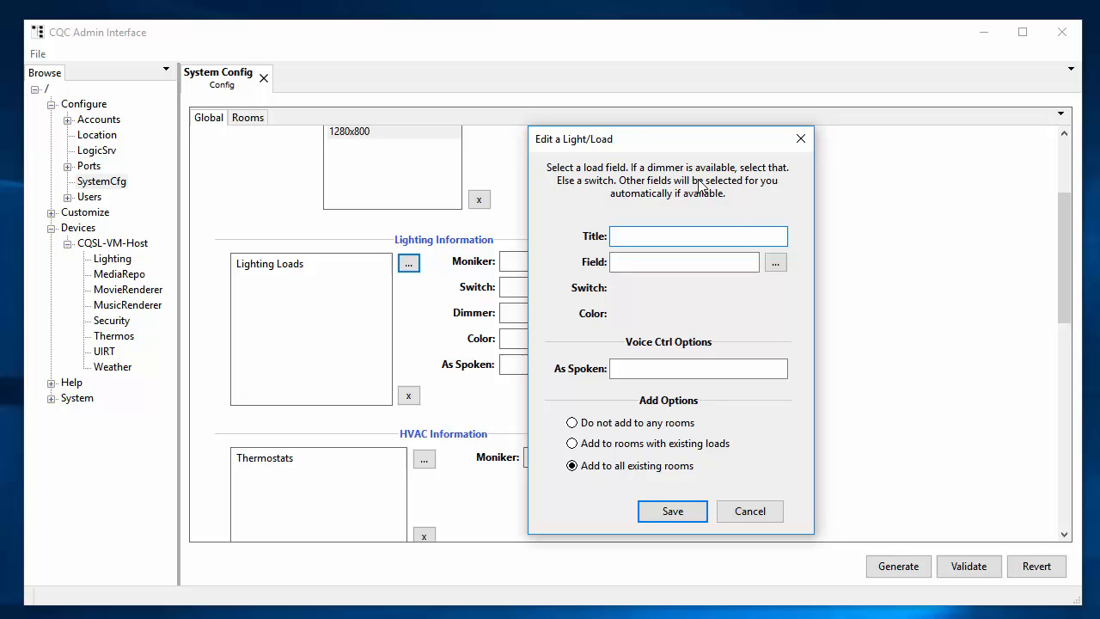
pyautogui.click(774, 263)
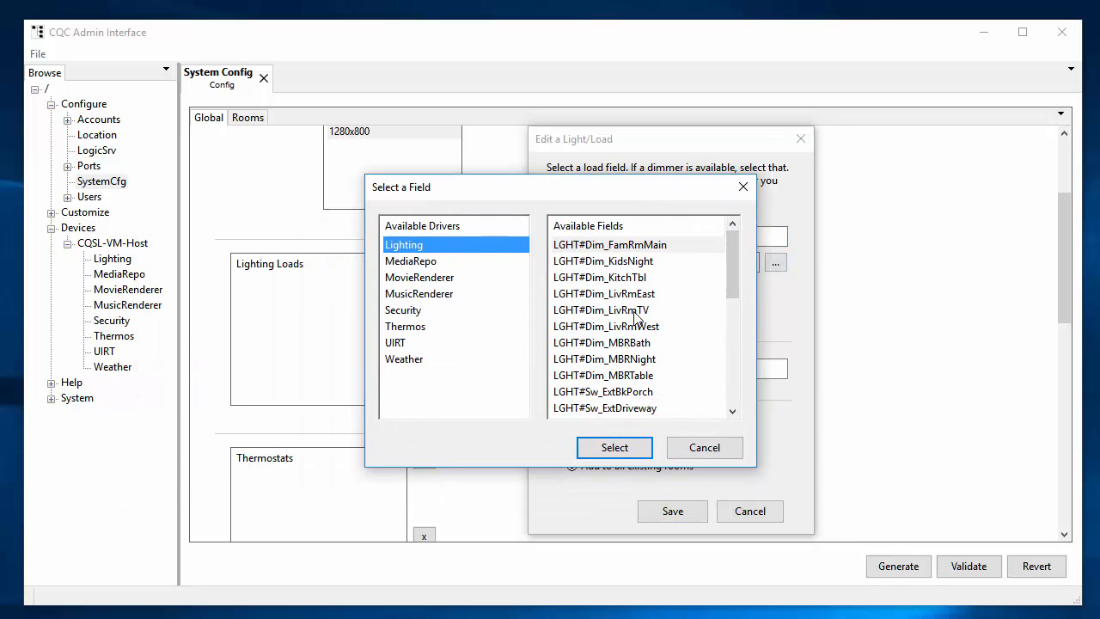
pyautogui.click(627, 447)
pyautogui.click(655, 238)
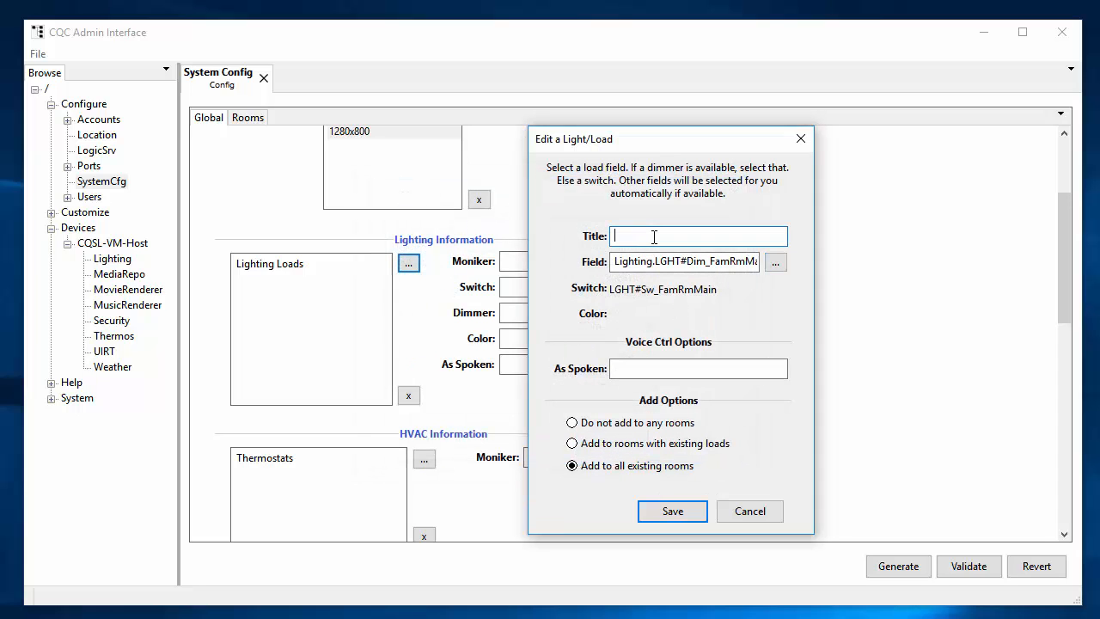
pyautogui.write('Family Room Main')
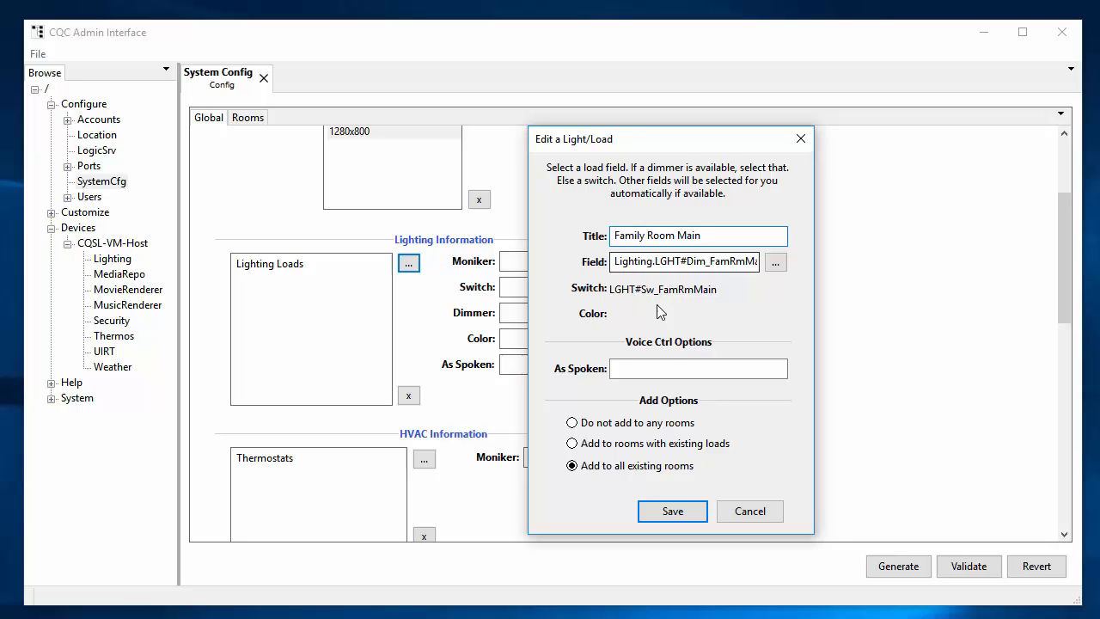
pyautogui.click(640, 372)
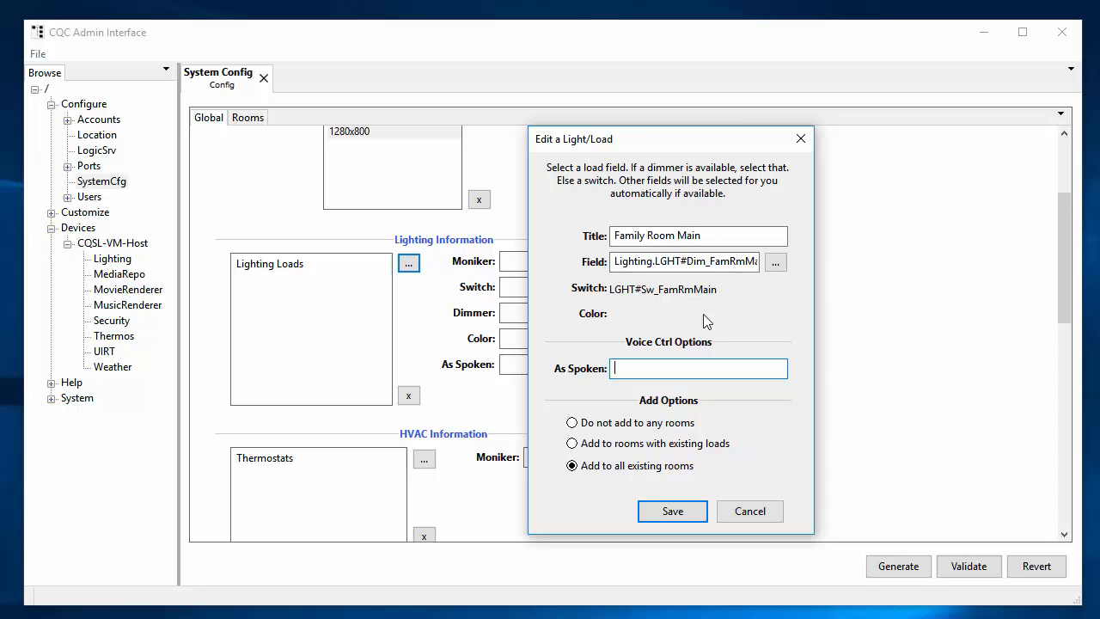
pyautogui.click(671, 513)
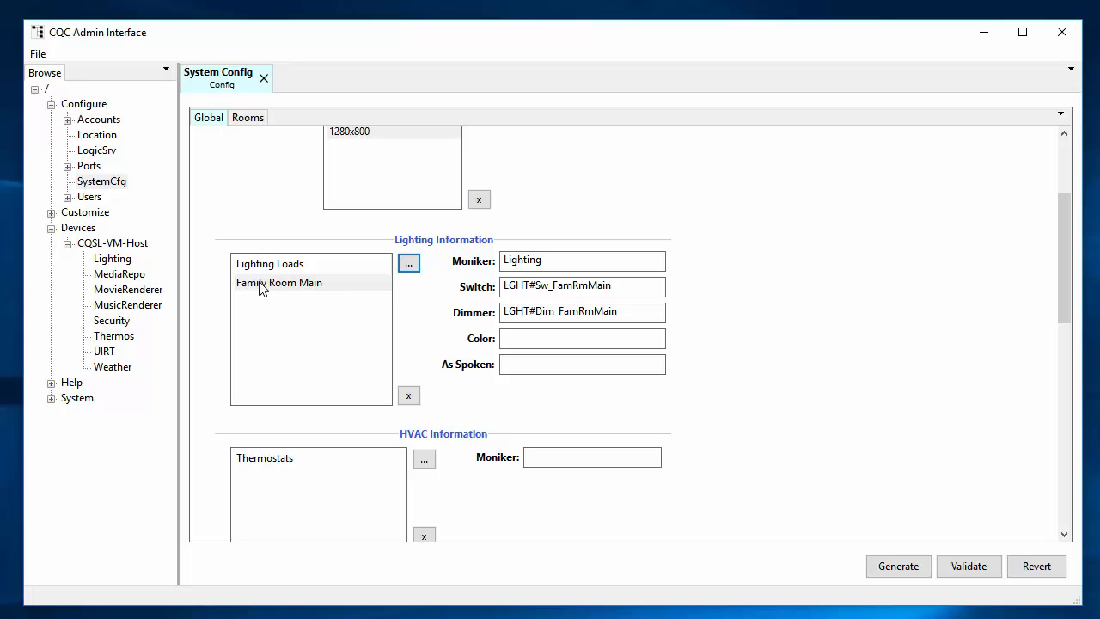
pyautogui.scroll(-5, 732, 332)
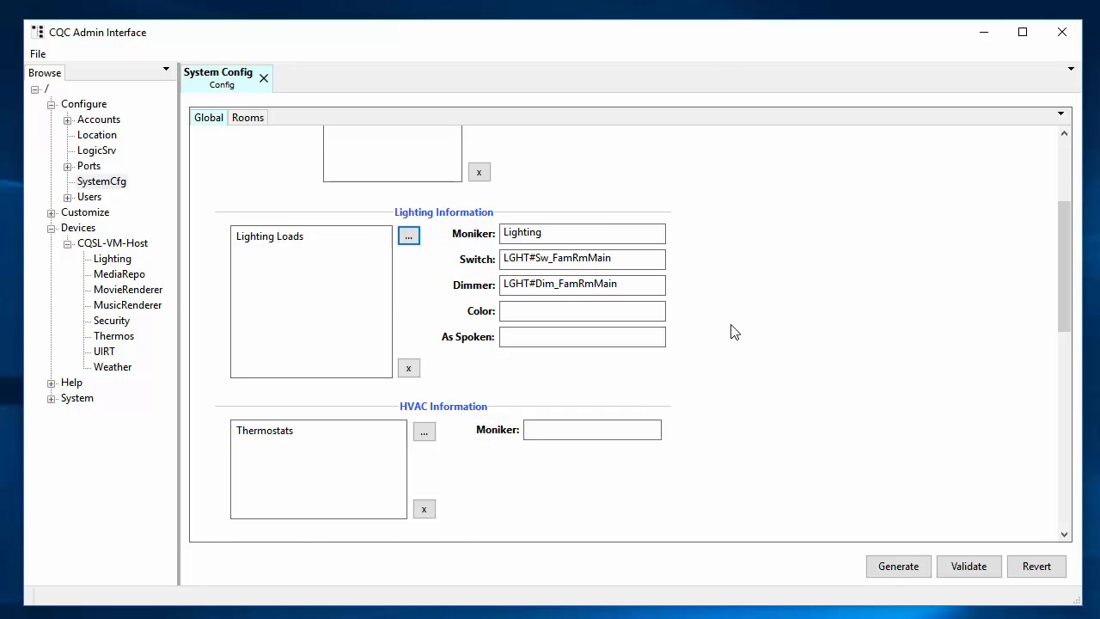
# Step: Add a thermostat entry for the House thermostat titled House
pyautogui.scroll(-2, 732, 331)
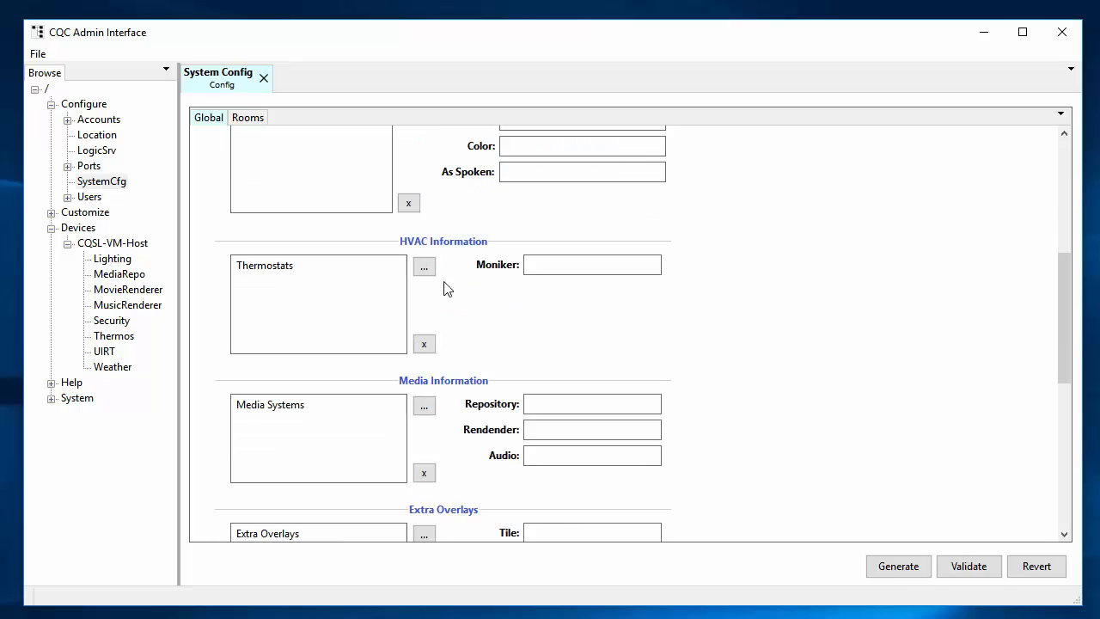
pyautogui.click(423, 271)
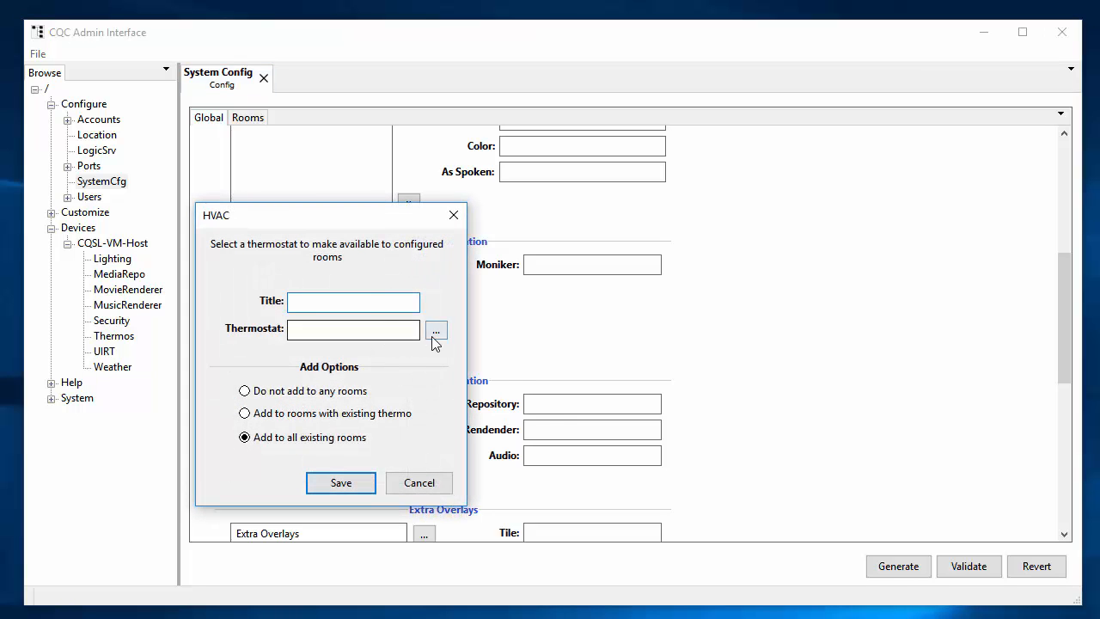
pyautogui.click(435, 330)
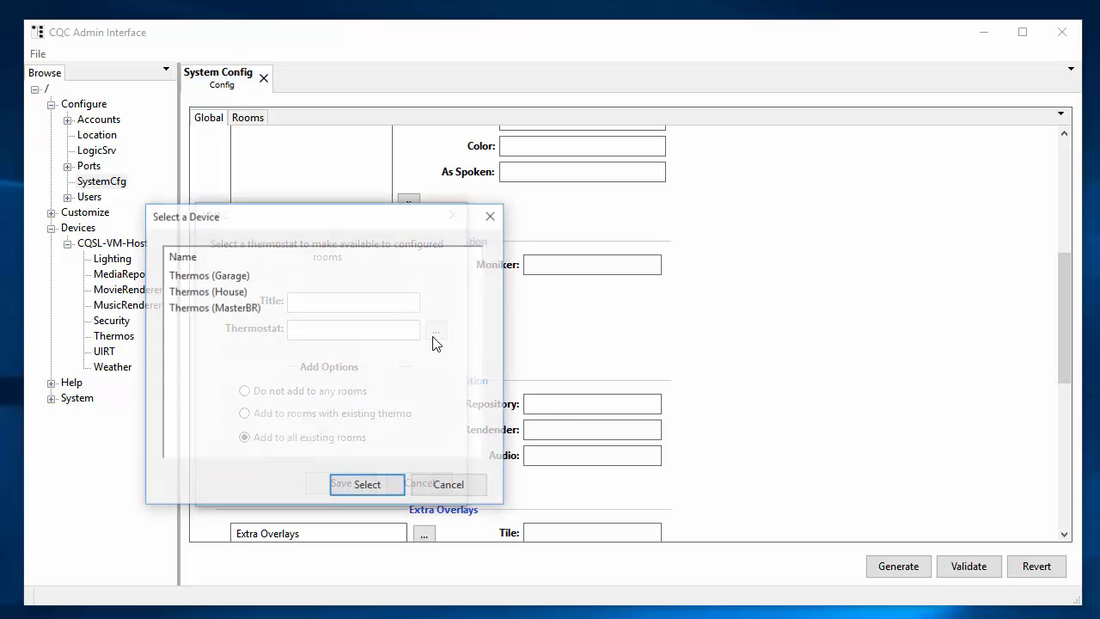
pyautogui.click(203, 293)
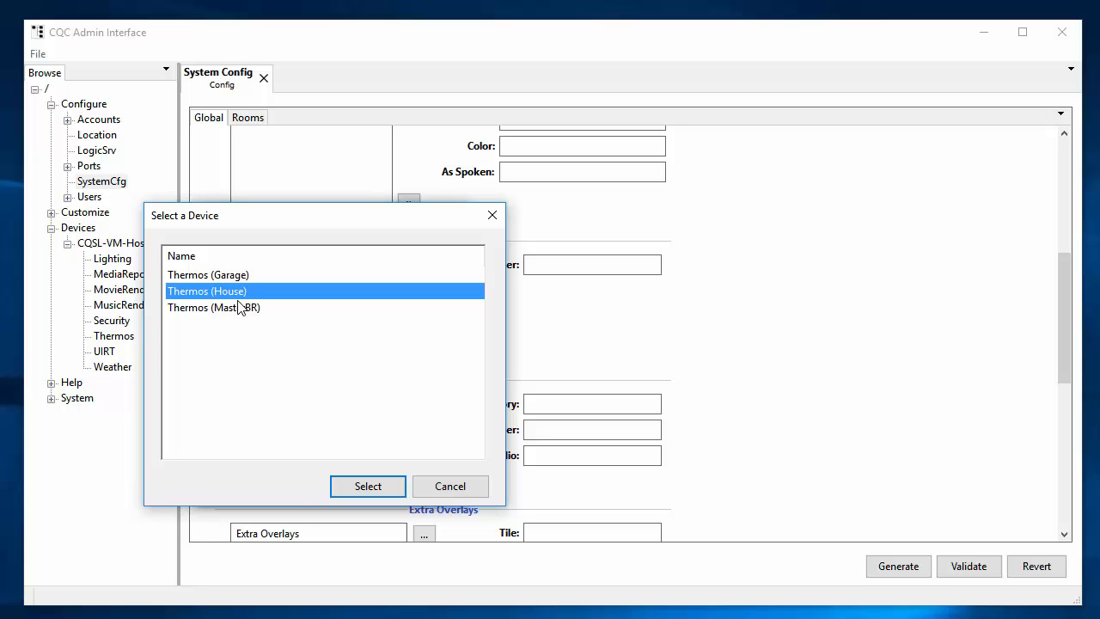
pyautogui.click(378, 487)
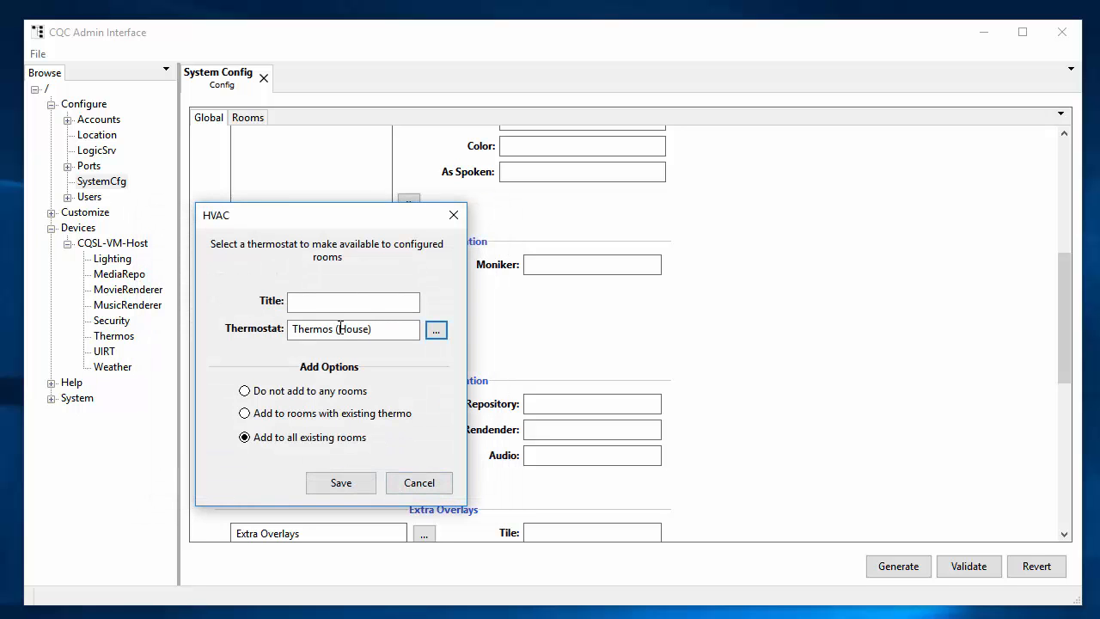
pyautogui.write('House')
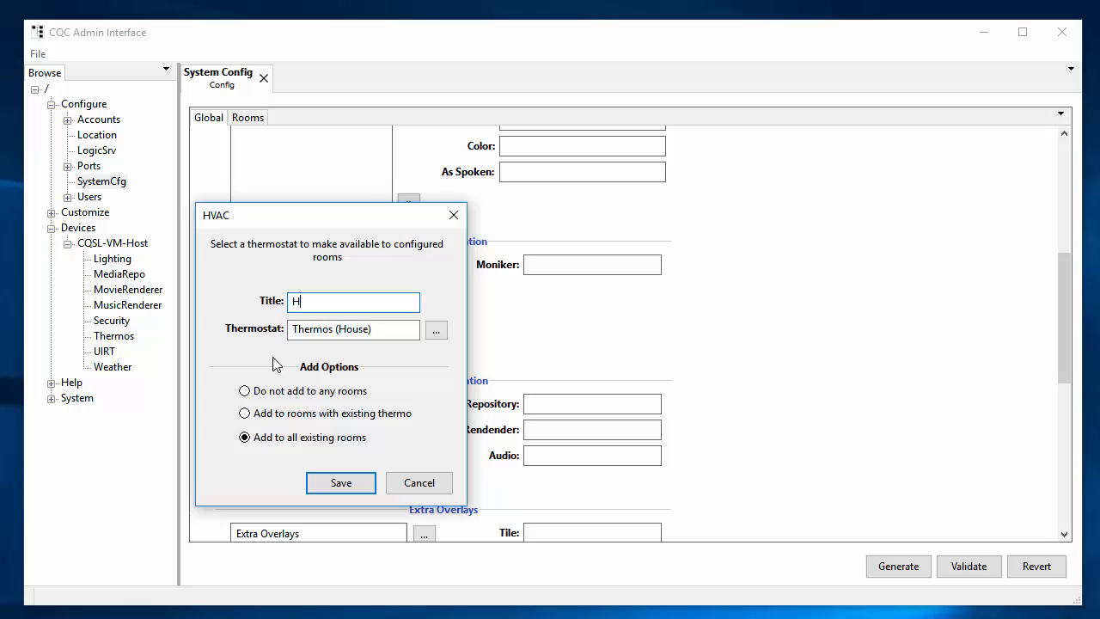
pyautogui.click(329, 488)
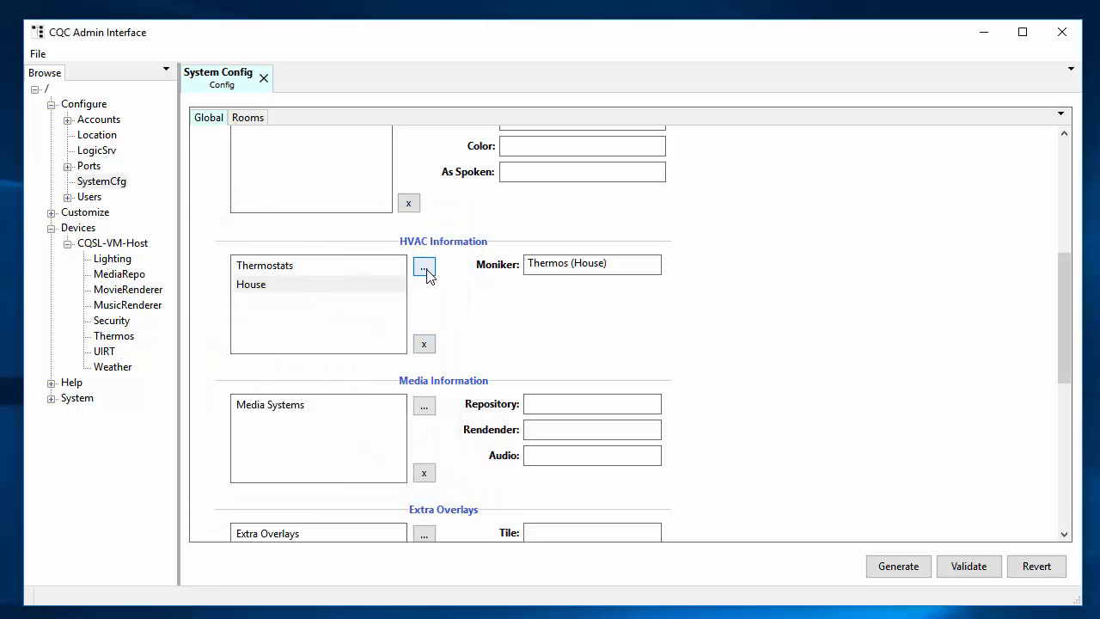
# Step: Add a second thermostat entry for the Garage thermostat titled Garage
pyautogui.click(423, 268)
pyautogui.click(438, 335)
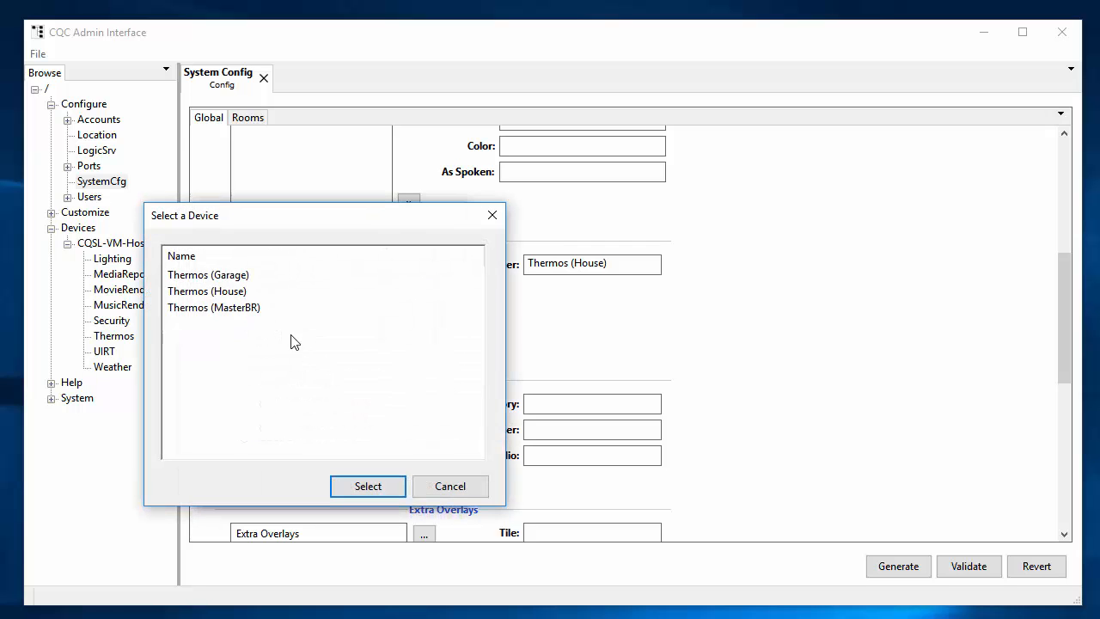
pyautogui.click(212, 275)
pyautogui.click(368, 486)
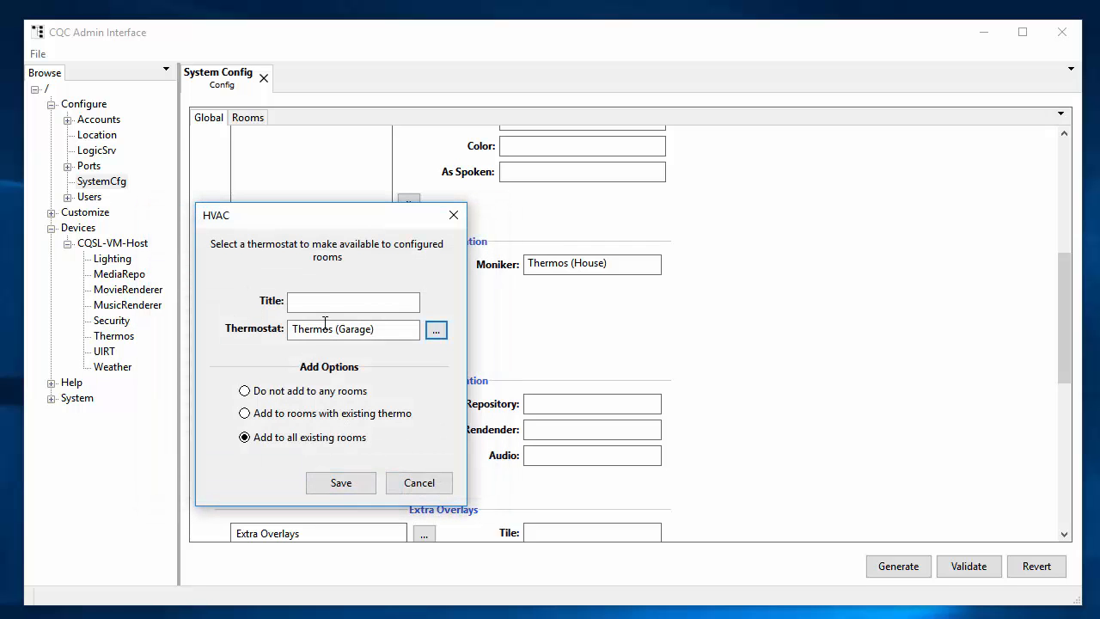
pyautogui.write('Garage')
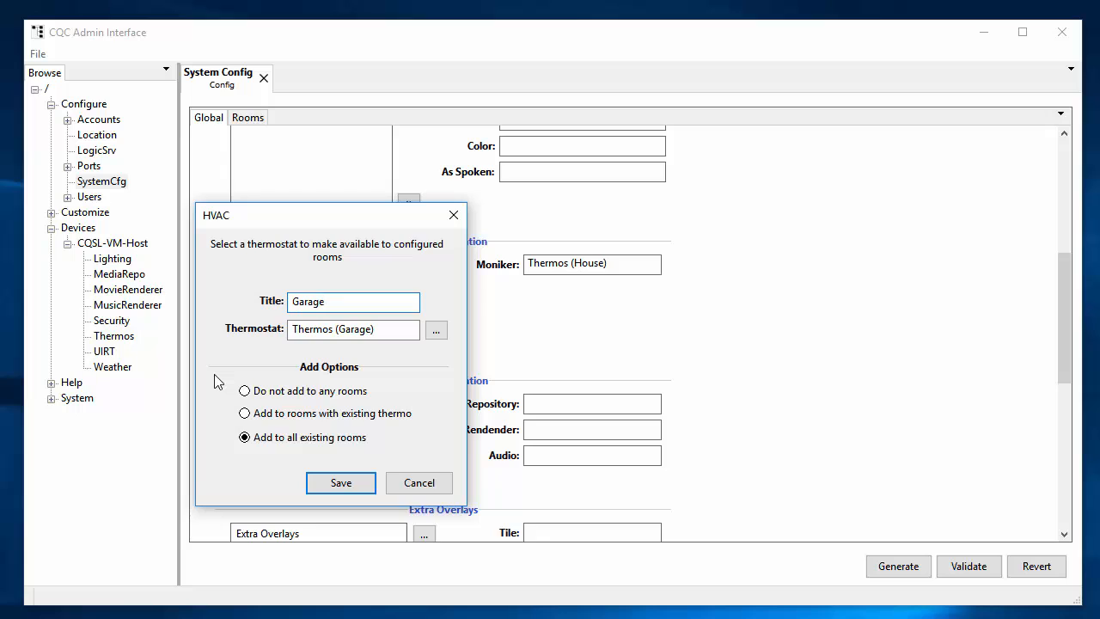
pyautogui.press('Return')
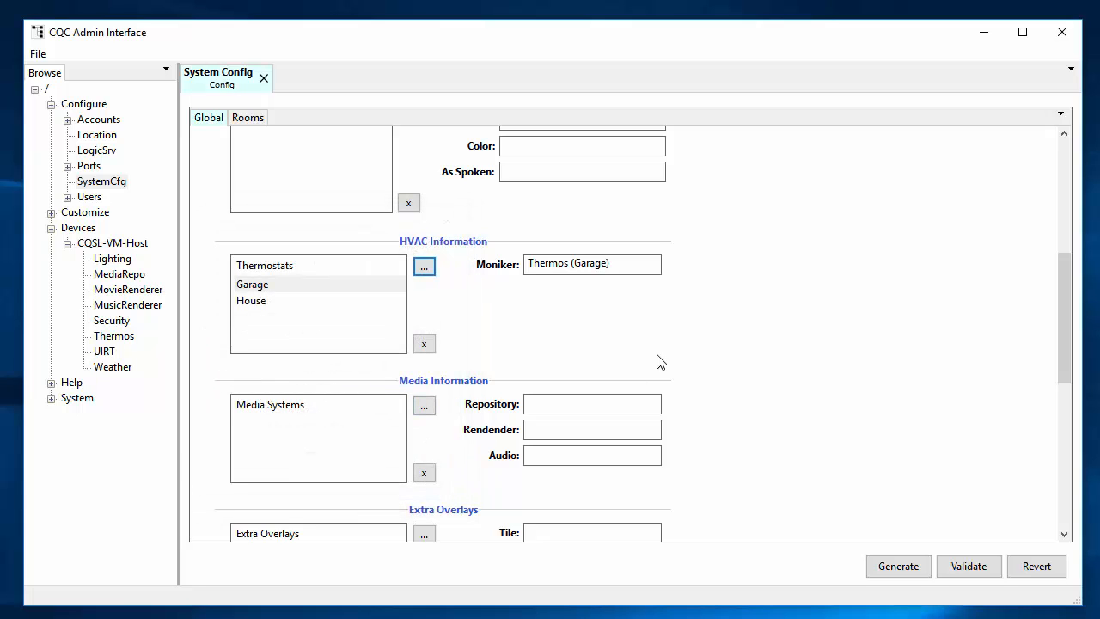
pyautogui.scroll(-2, 679, 372)
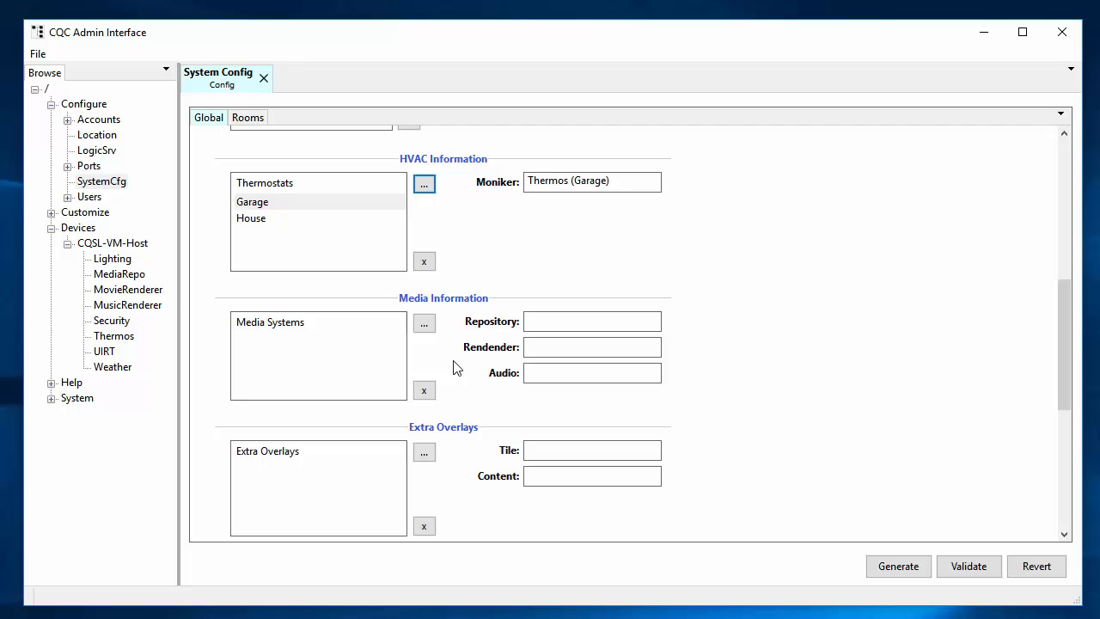
# Step: Add a Music media system with repository MediaRepo and MusicRenderer as renderer and audio
pyautogui.click(424, 323)
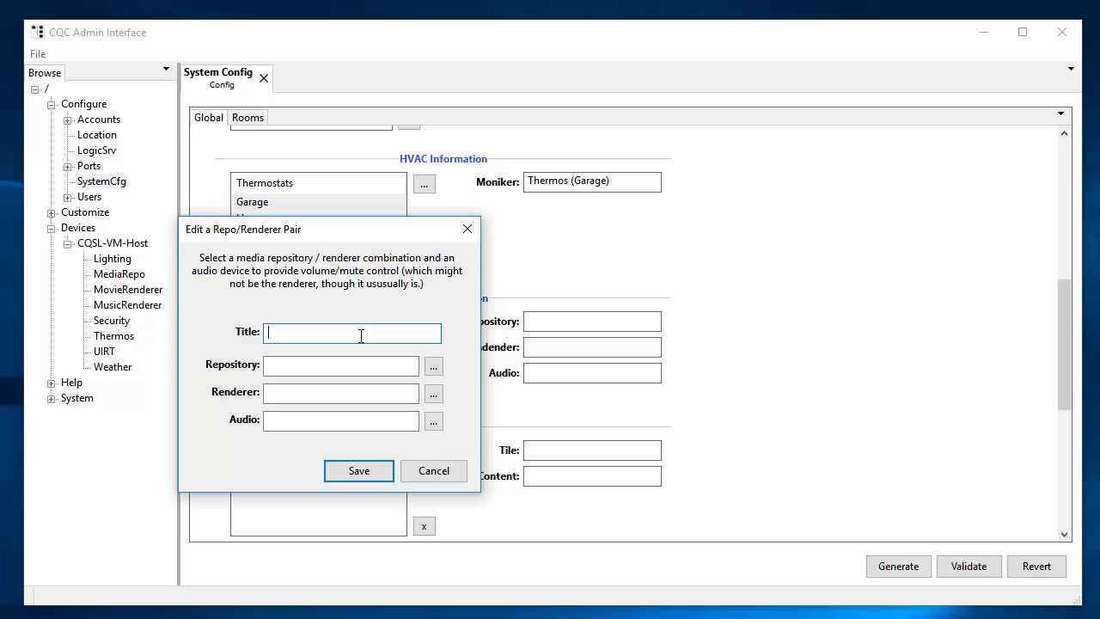
pyautogui.write('Music')
pyautogui.click(434, 369)
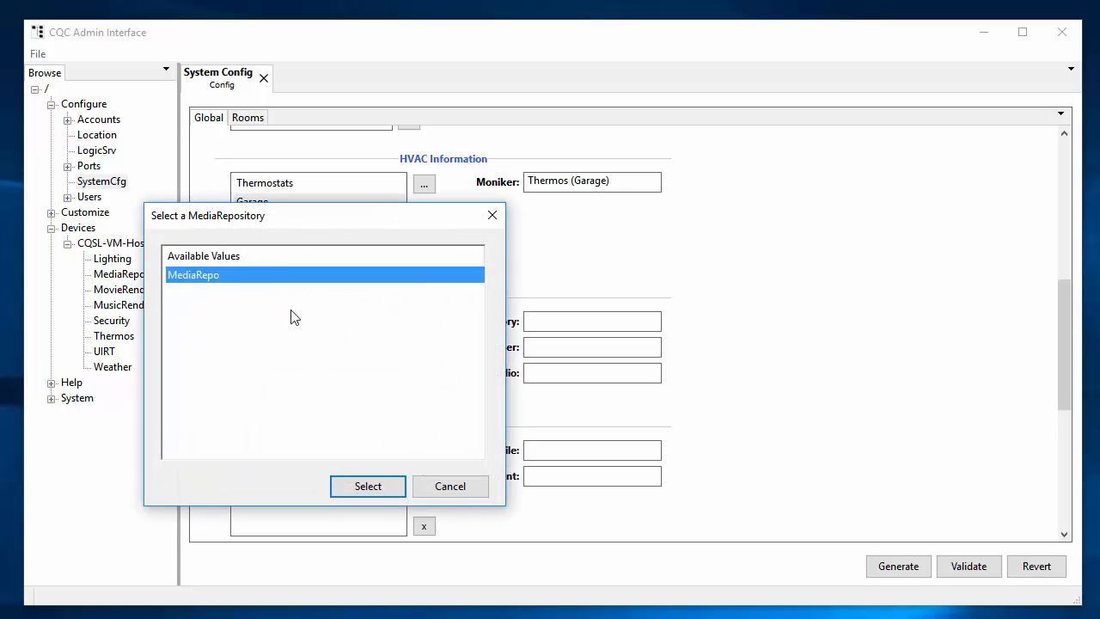
pyautogui.click(367, 486)
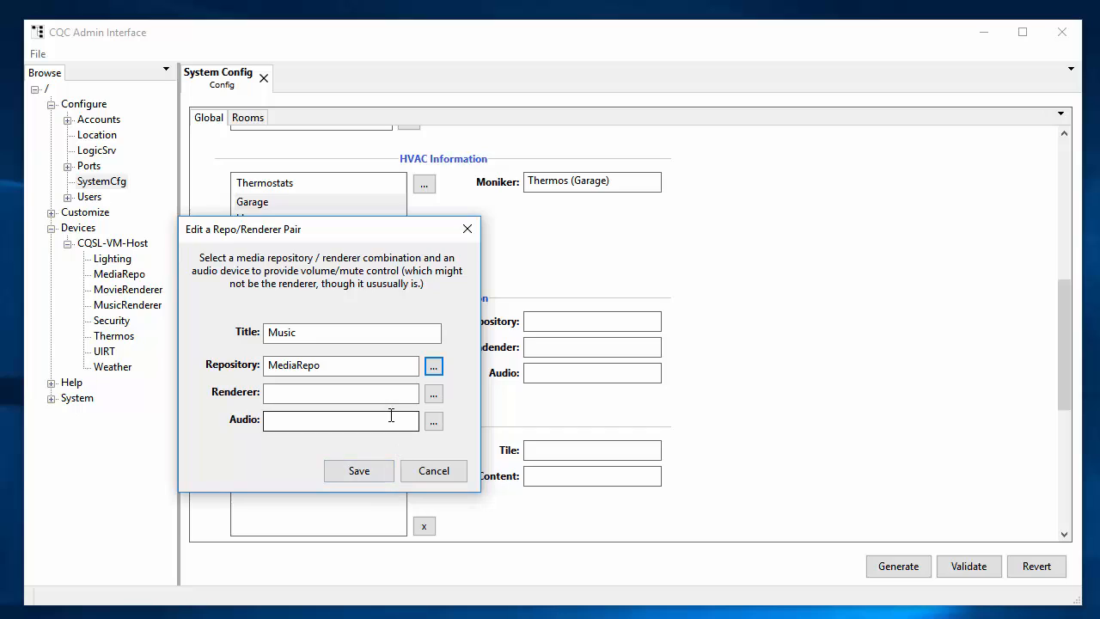
pyautogui.click(434, 395)
pyautogui.click(219, 293)
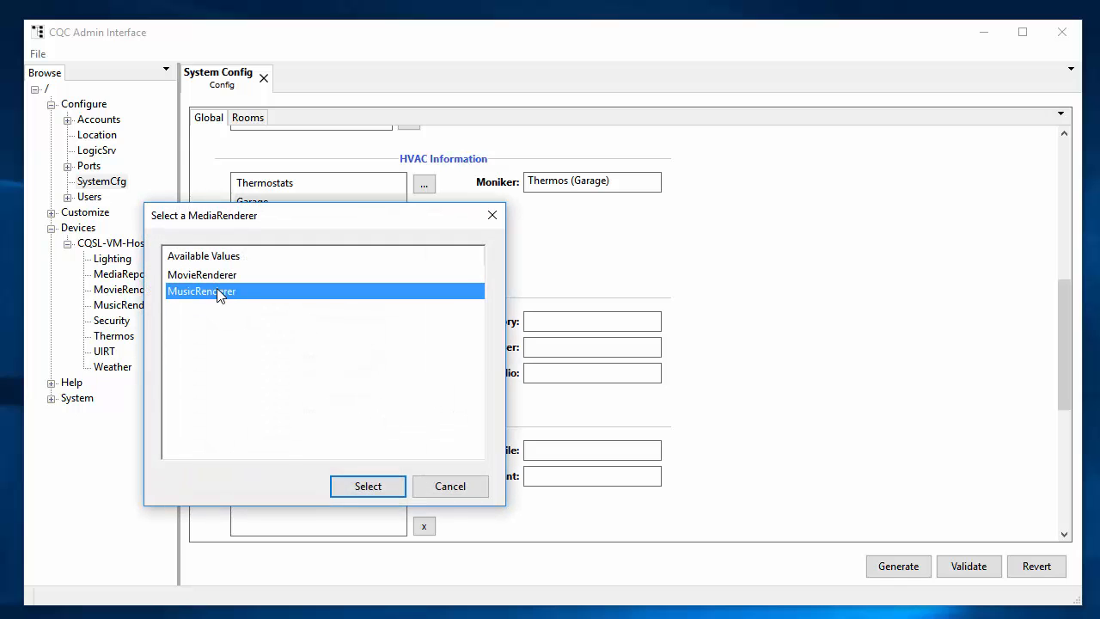
pyautogui.click(365, 486)
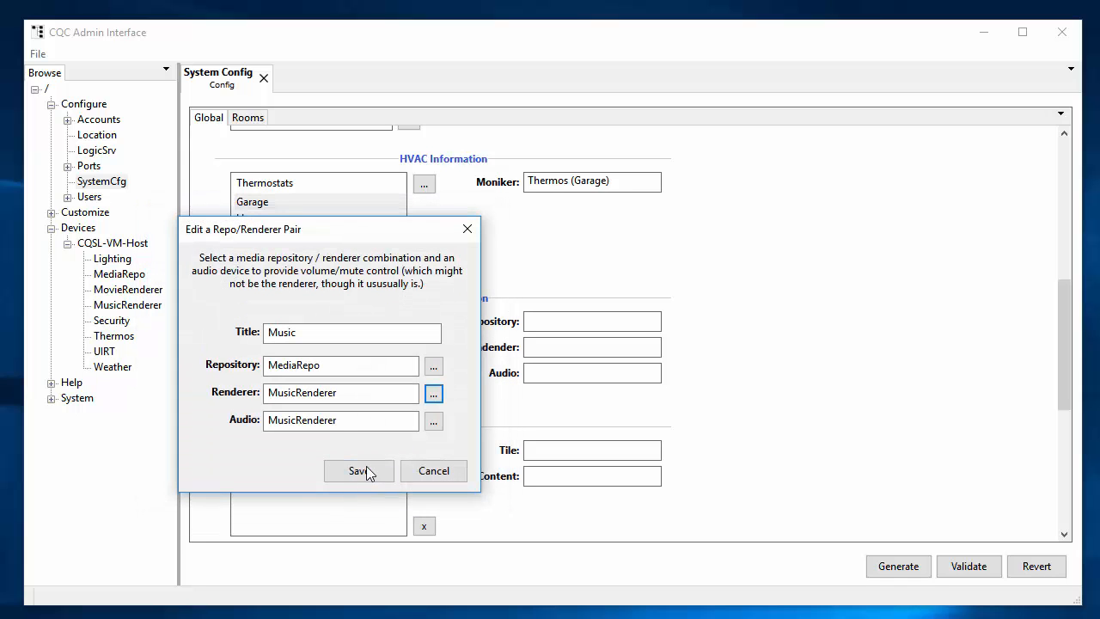
pyautogui.click(371, 423)
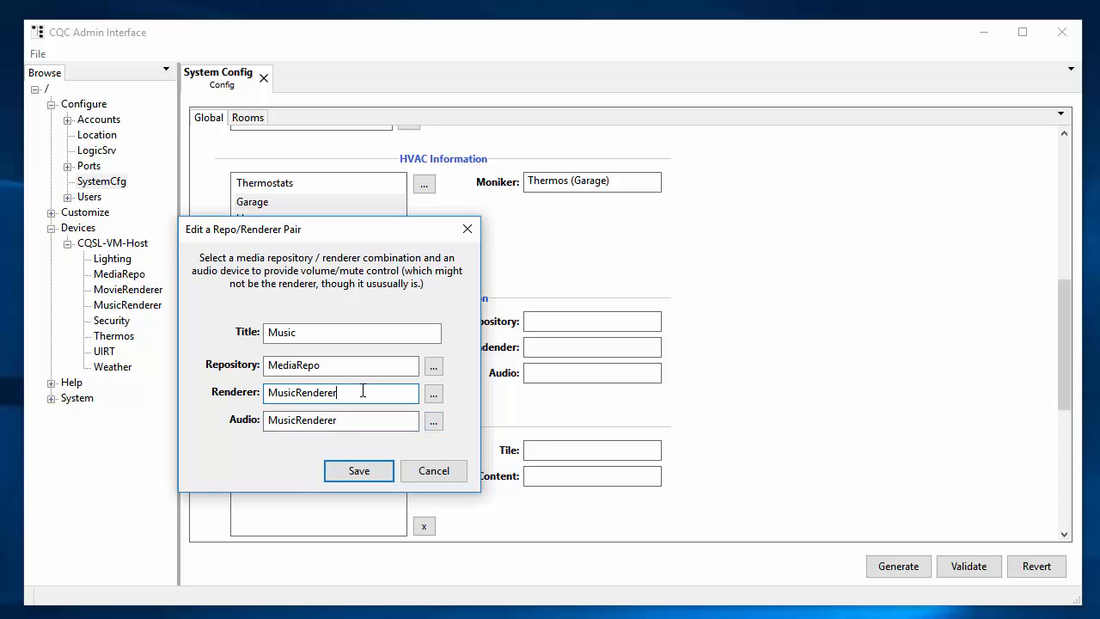
pyautogui.click(358, 472)
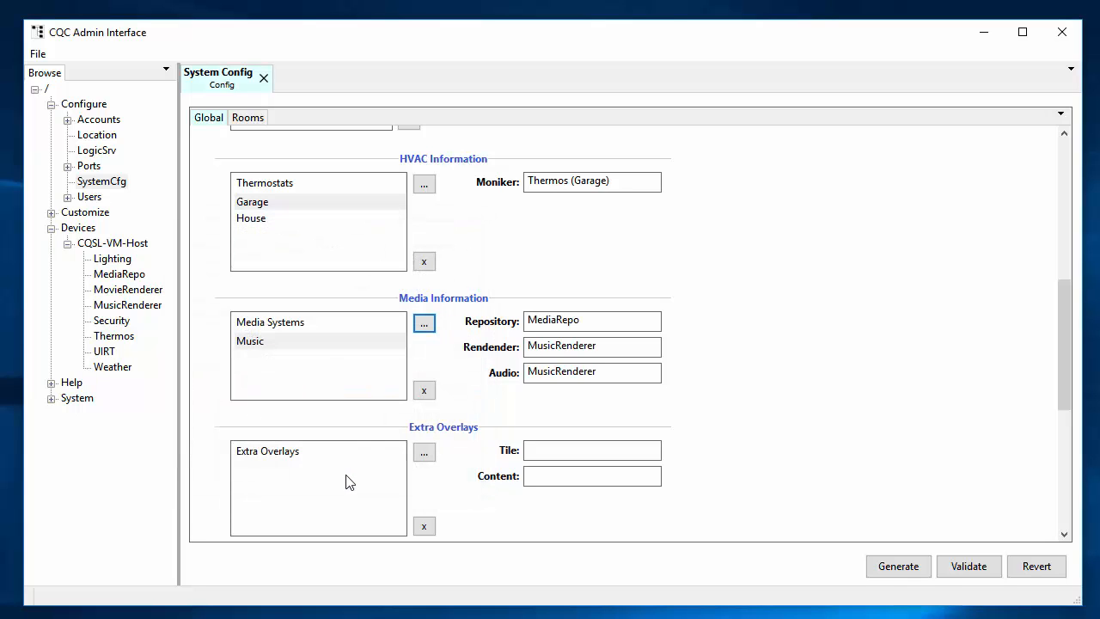
# Step: Add a Movies media system using MediaRepo and MovieRenderer, then review both systems
pyautogui.click(424, 324)
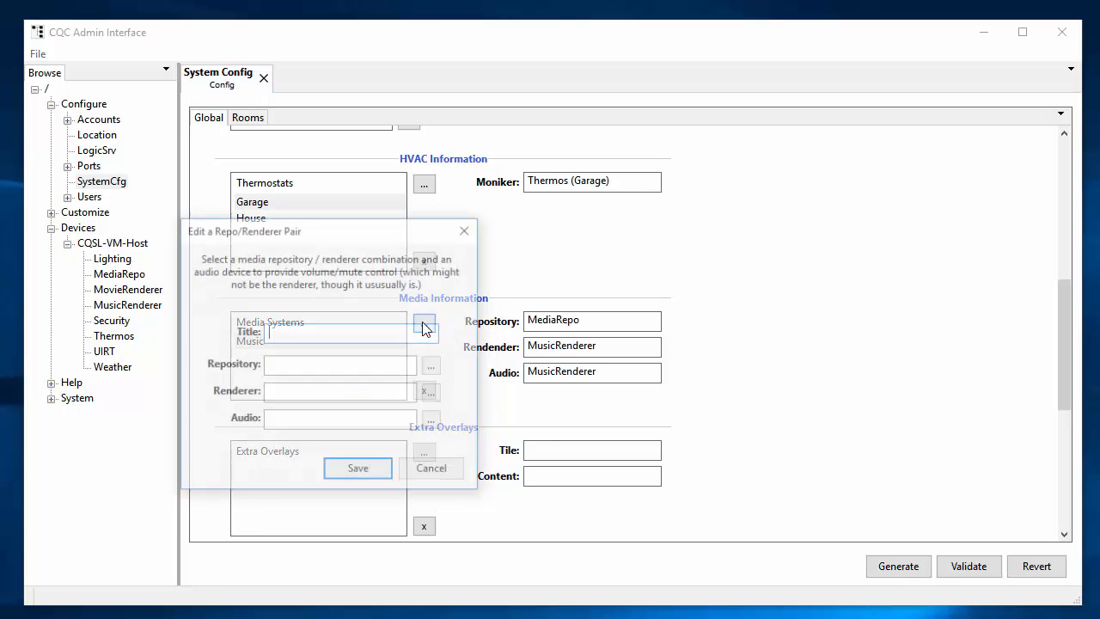
pyautogui.write('Moo')
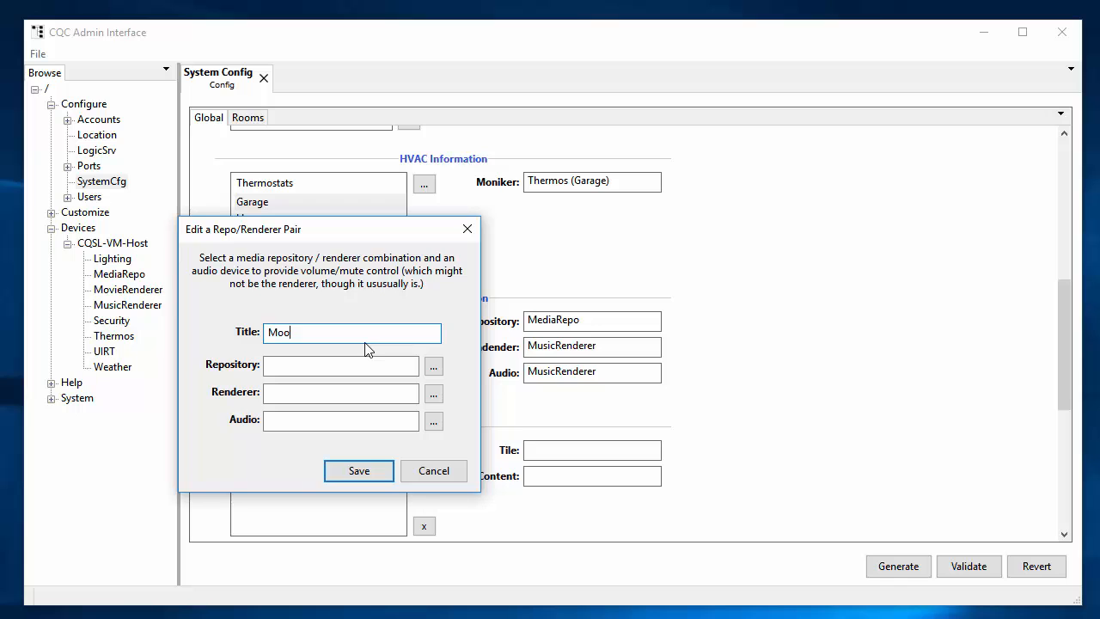
pyautogui.write('ies')
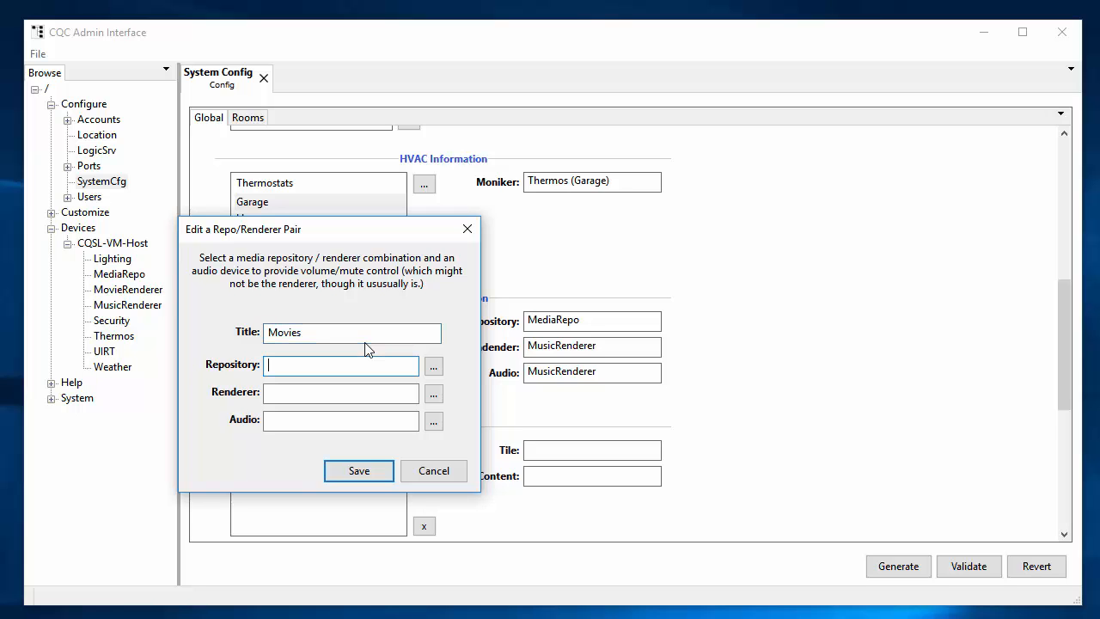
pyautogui.click(433, 366)
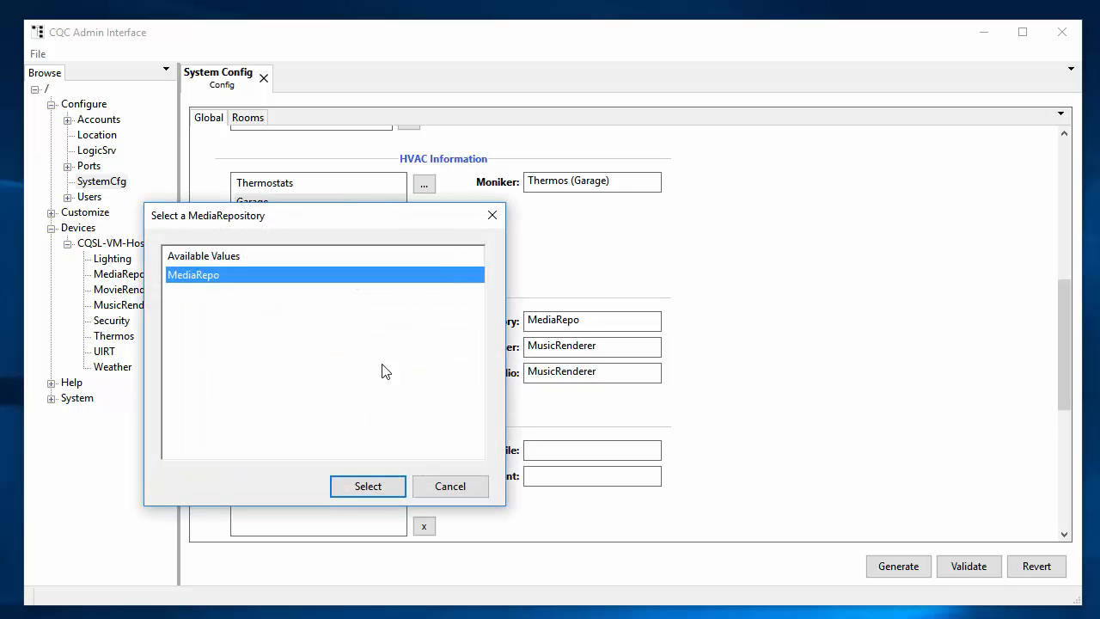
pyautogui.click(365, 486)
pyautogui.click(435, 394)
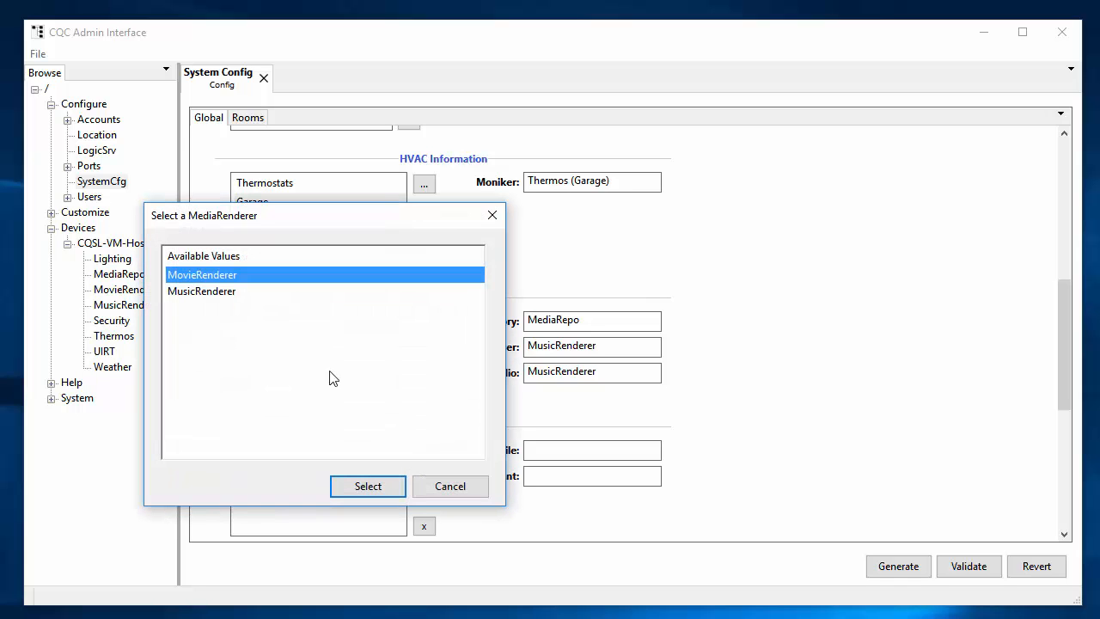
pyautogui.click(353, 482)
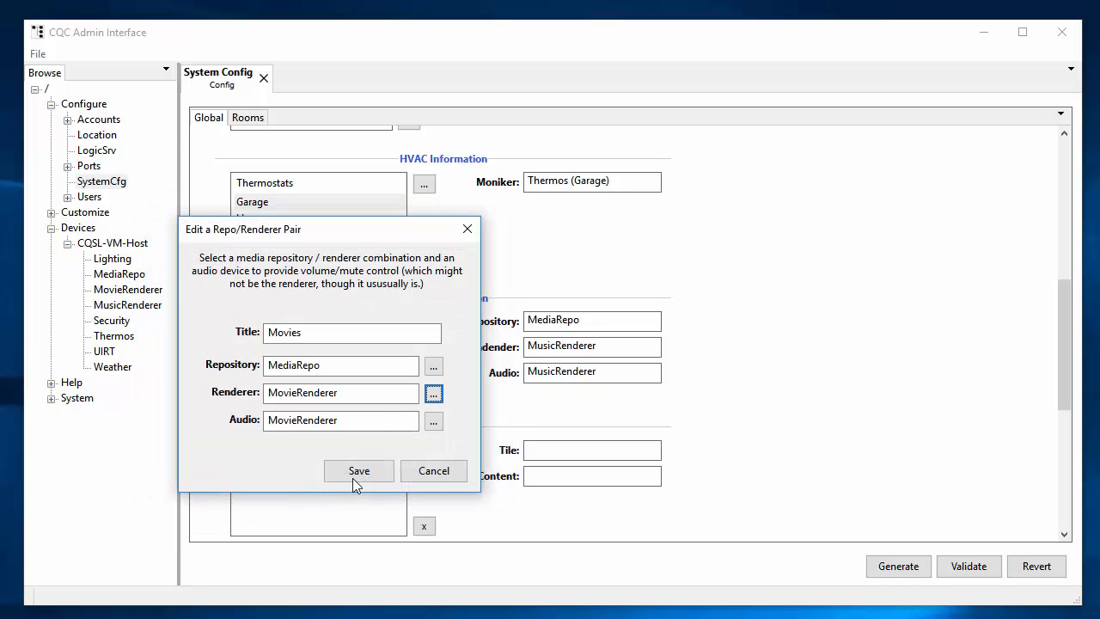
pyautogui.click(360, 473)
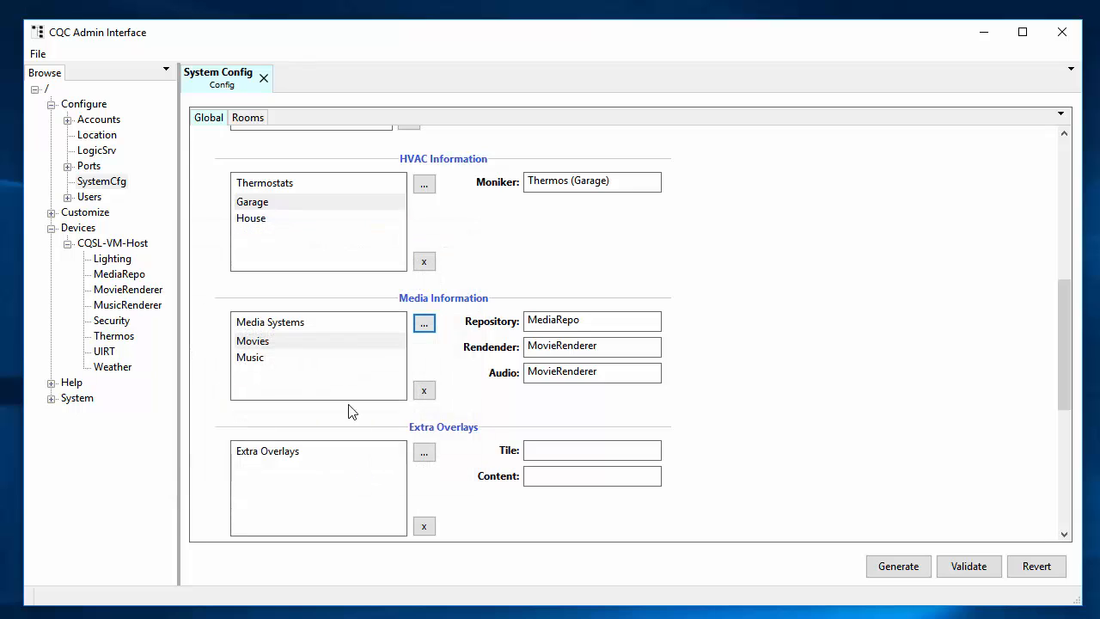
pyautogui.click(278, 357)
pyautogui.click(279, 342)
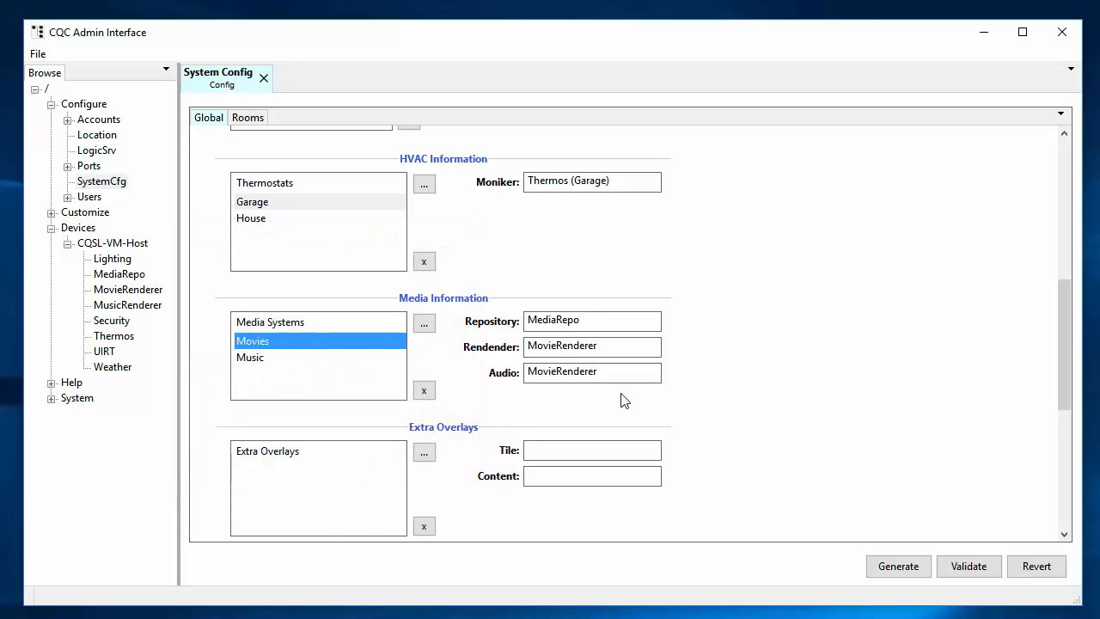
# Step: Define a House security area on the Security device, area House, with an arming code
pyautogui.scroll(-5, 781, 393)
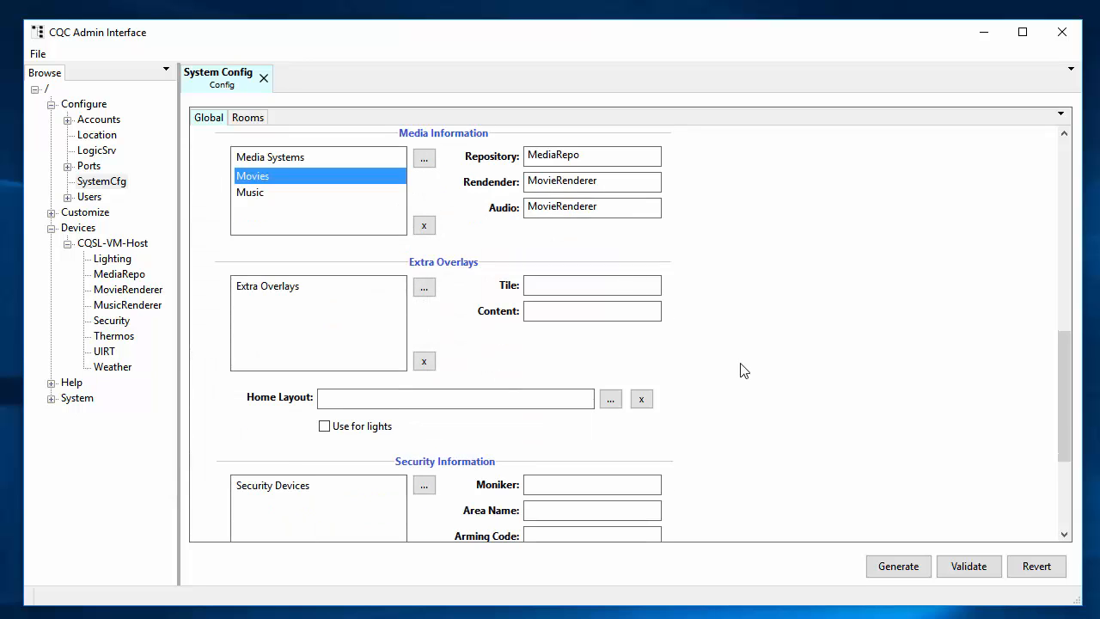
pyautogui.scroll(-4, 720, 378)
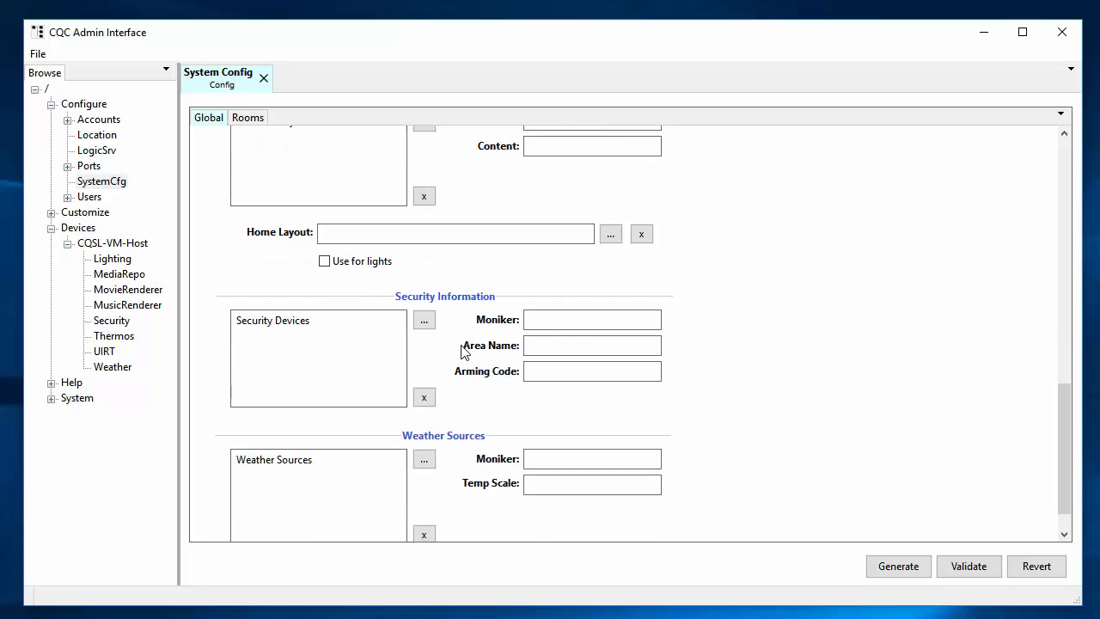
pyautogui.click(423, 320)
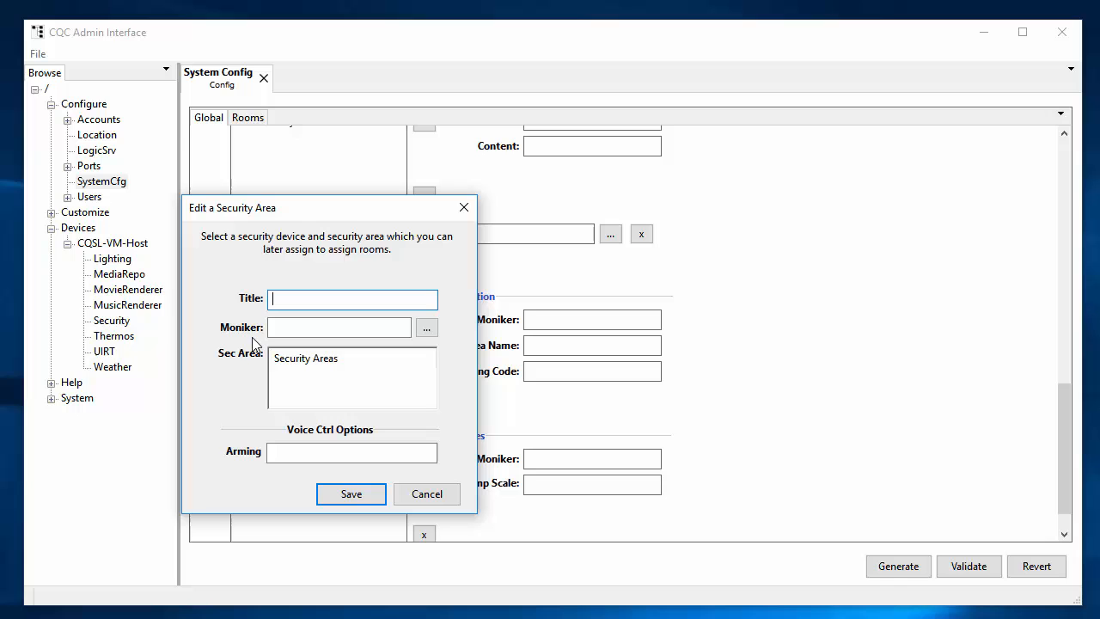
pyautogui.click(427, 330)
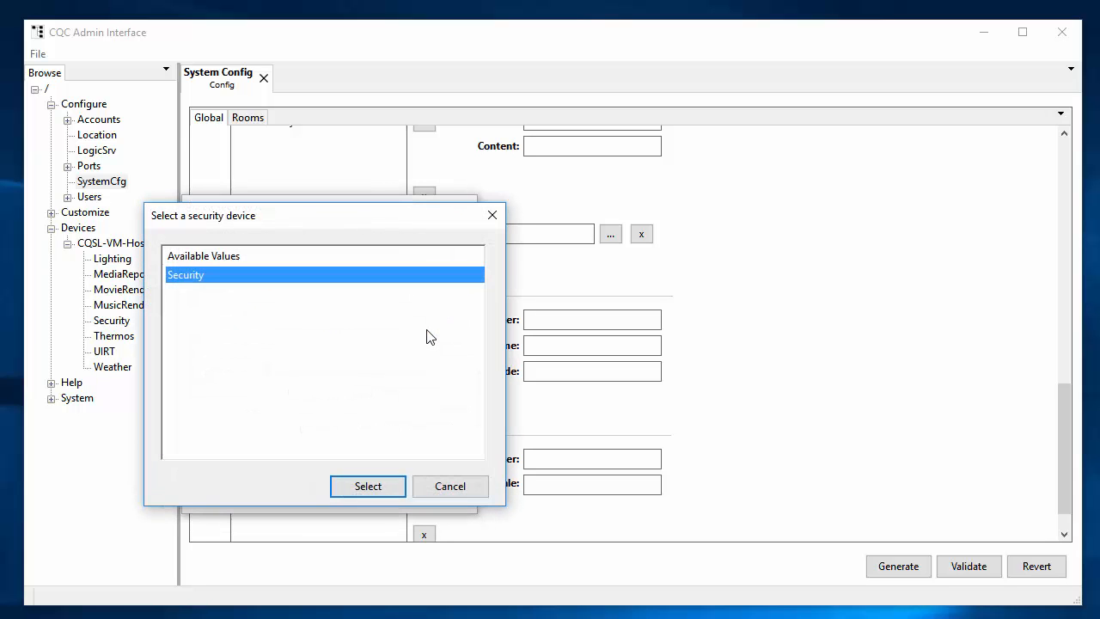
pyautogui.click(372, 488)
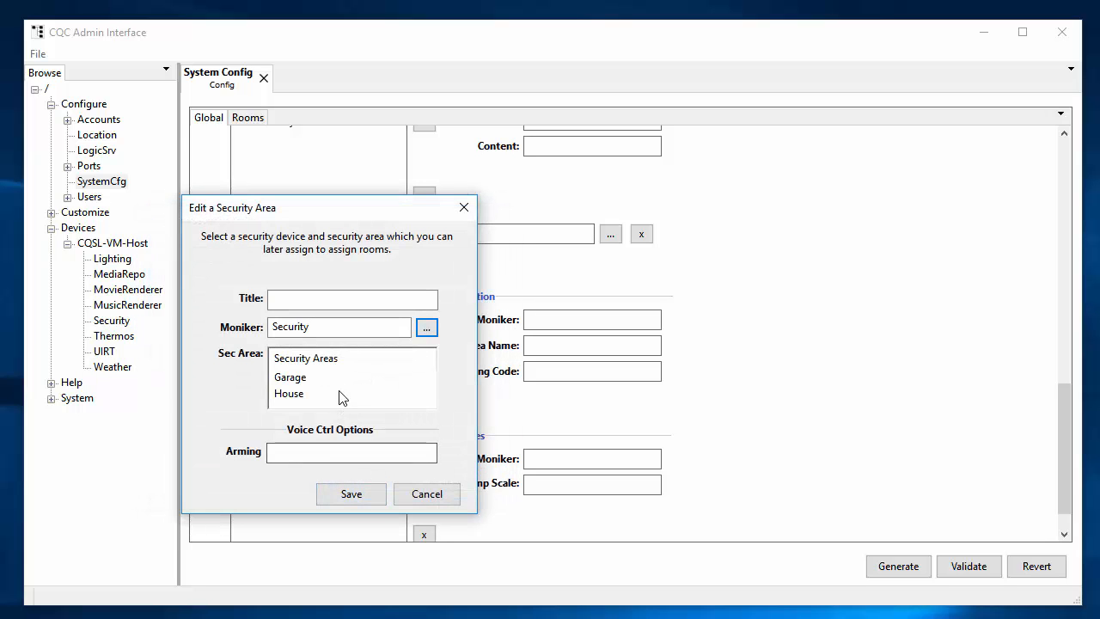
pyautogui.click(331, 299)
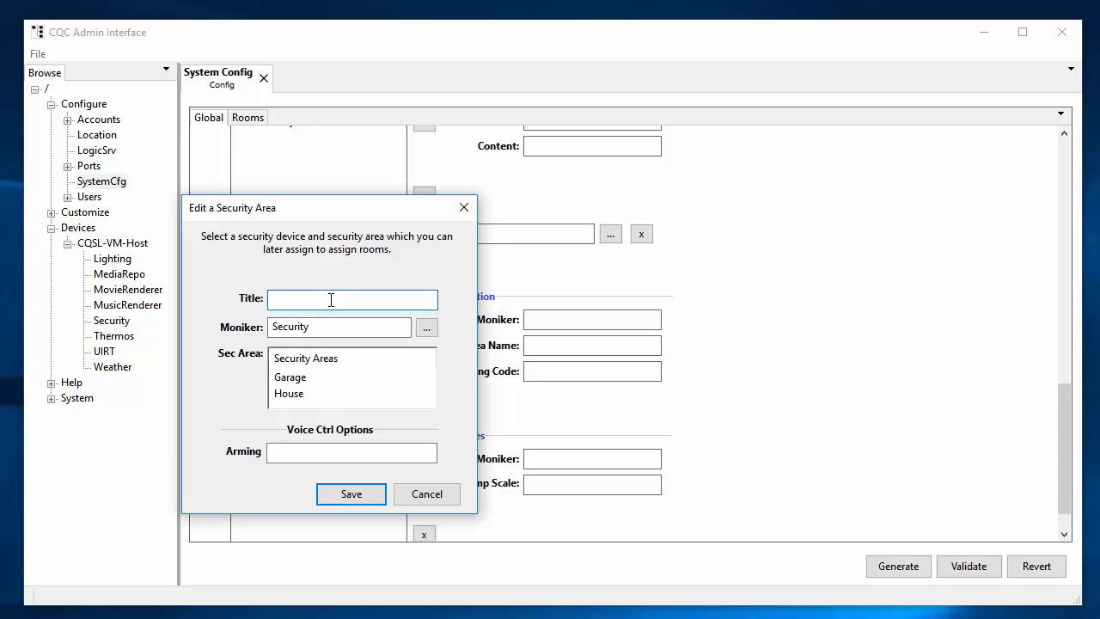
pyautogui.write('House')
pyautogui.click(292, 393)
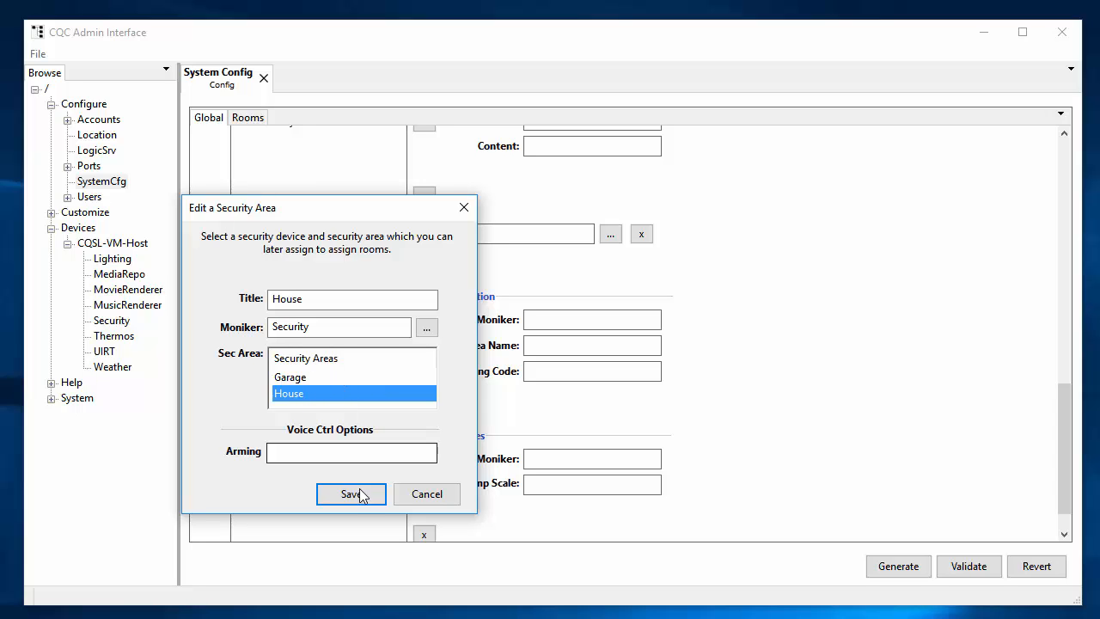
pyautogui.click(324, 450)
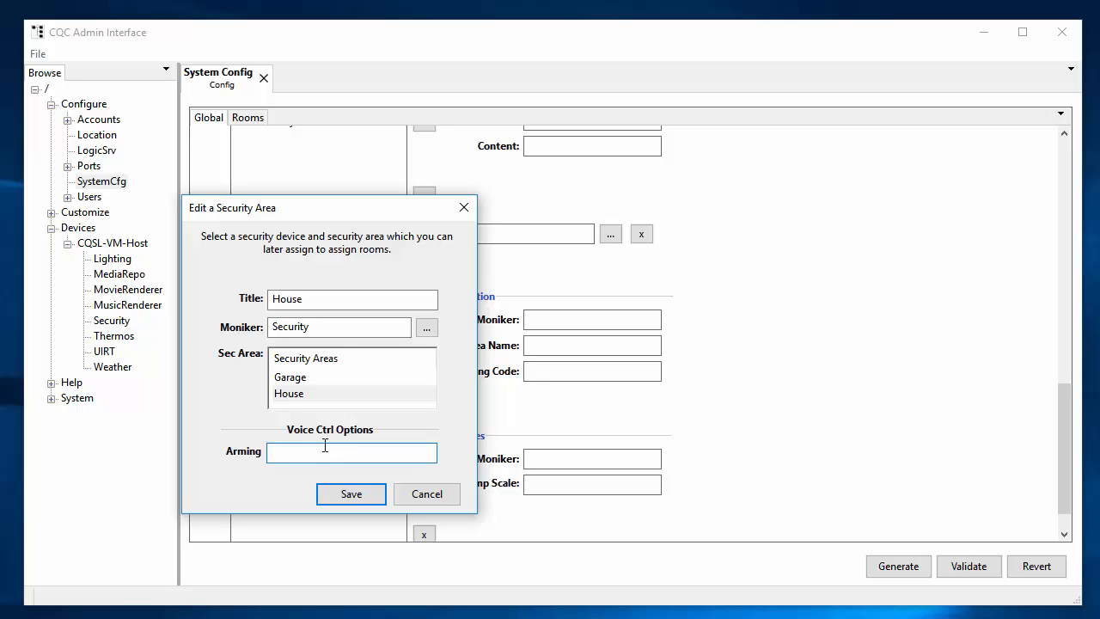
pyautogui.write('1234')
# Step: Save the House area, then add a Home weather source using the Weather driver in Fahrenheit
pyautogui.click(361, 502)
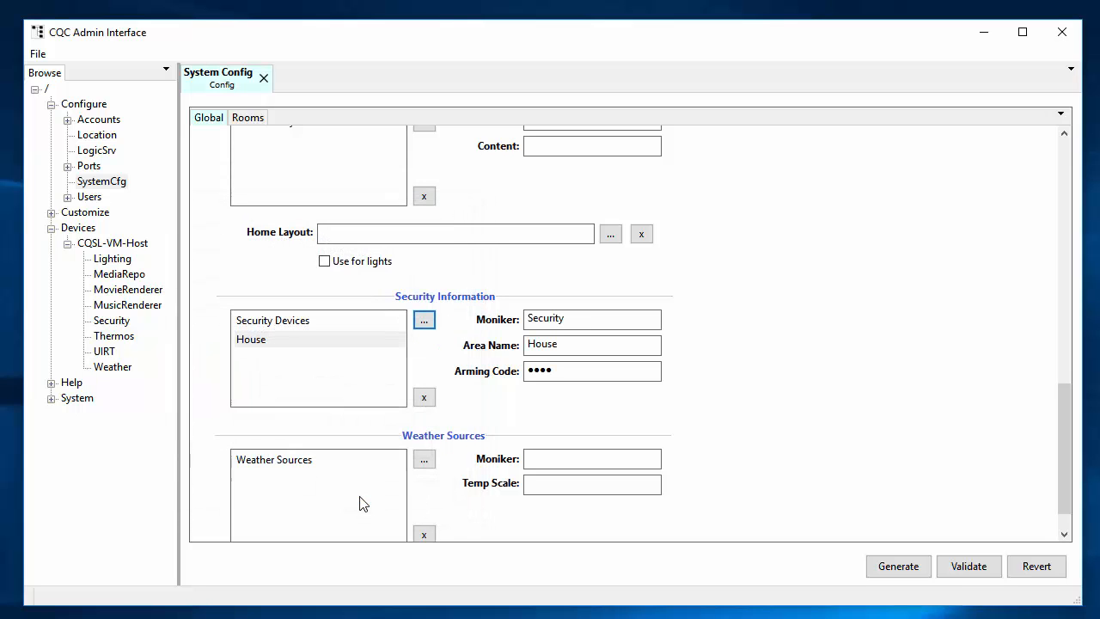
pyautogui.scroll(-1, 751, 384)
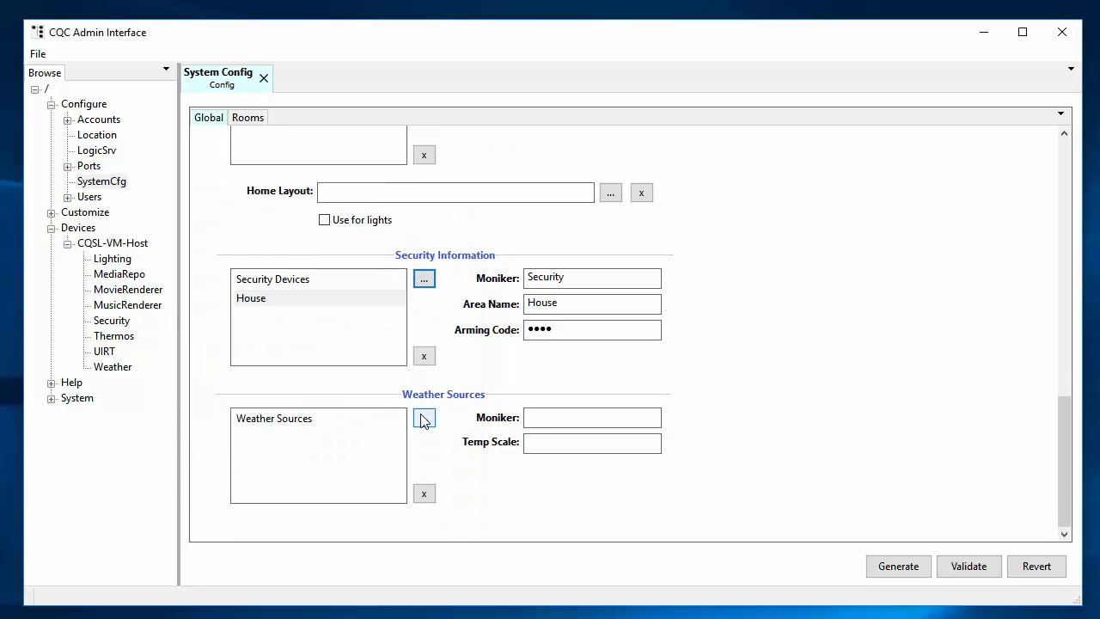
pyautogui.click(424, 418)
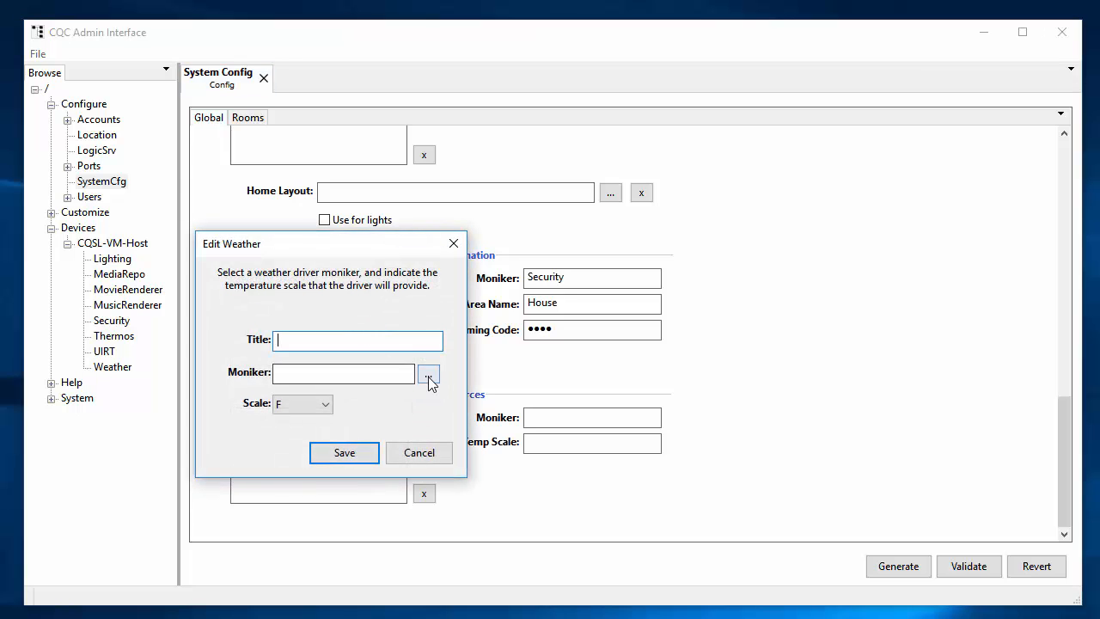
pyautogui.click(428, 374)
pyautogui.click(368, 487)
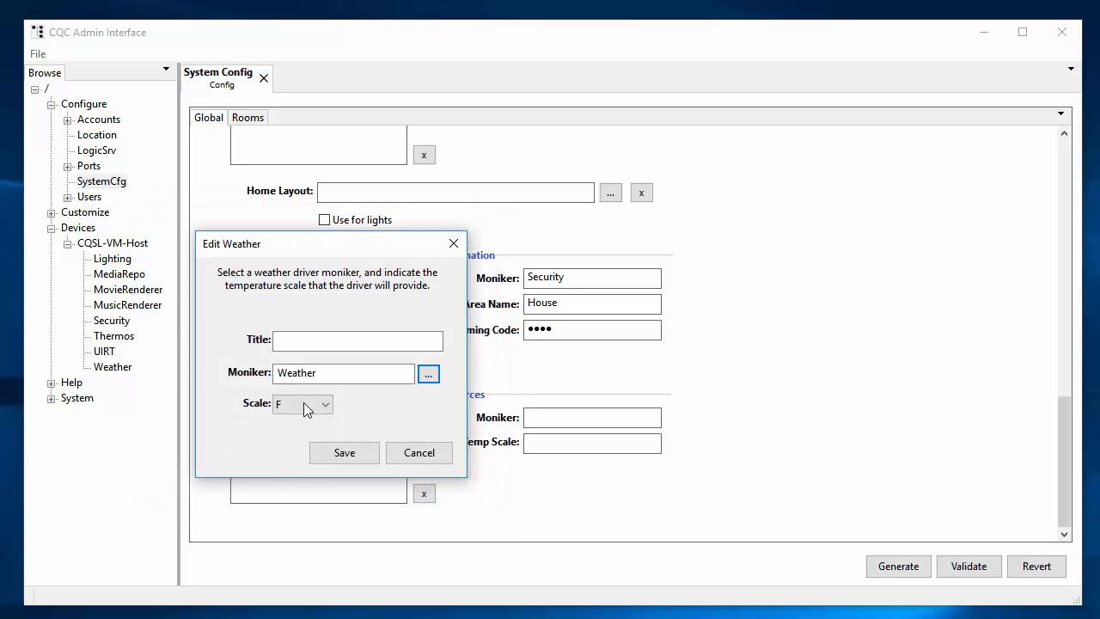
pyautogui.click(313, 345)
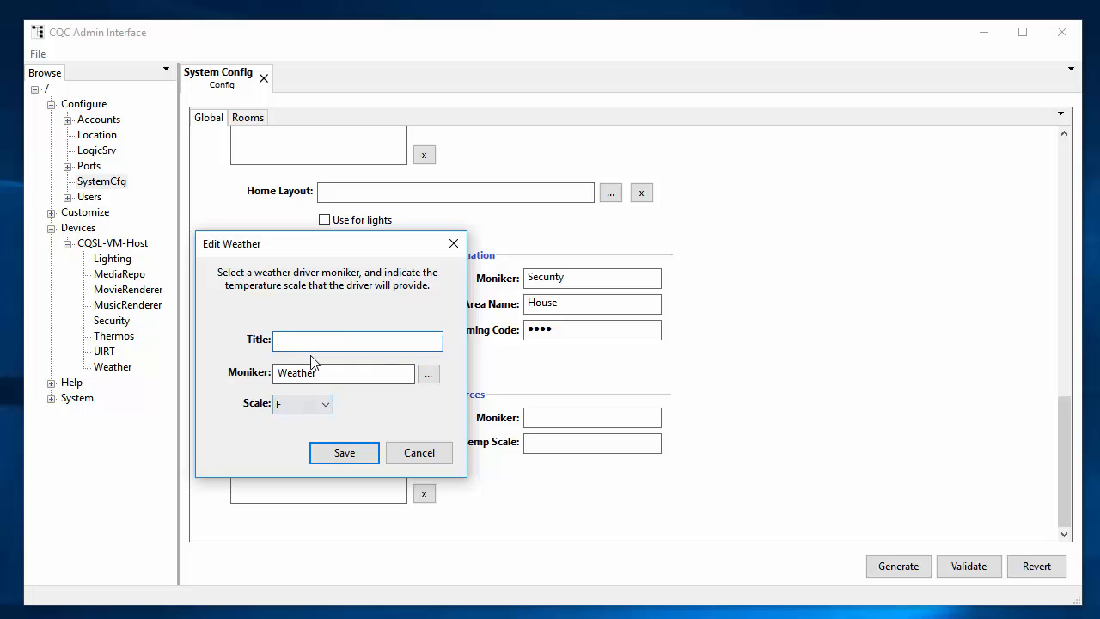
pyautogui.write('Home')
pyautogui.click(357, 451)
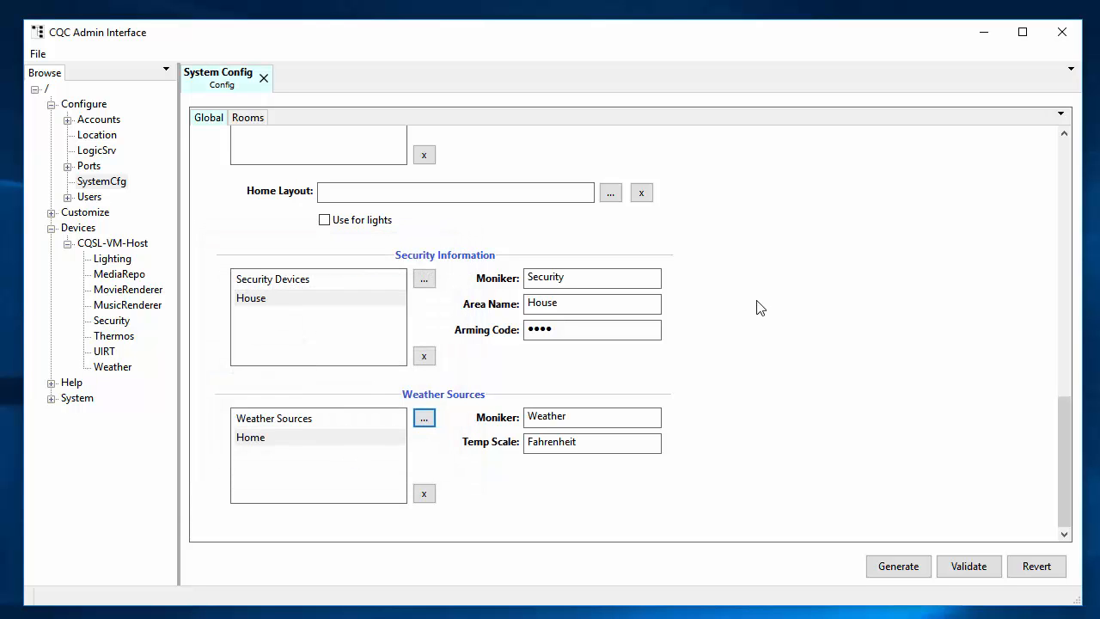
pyautogui.scroll(20, 757, 308)
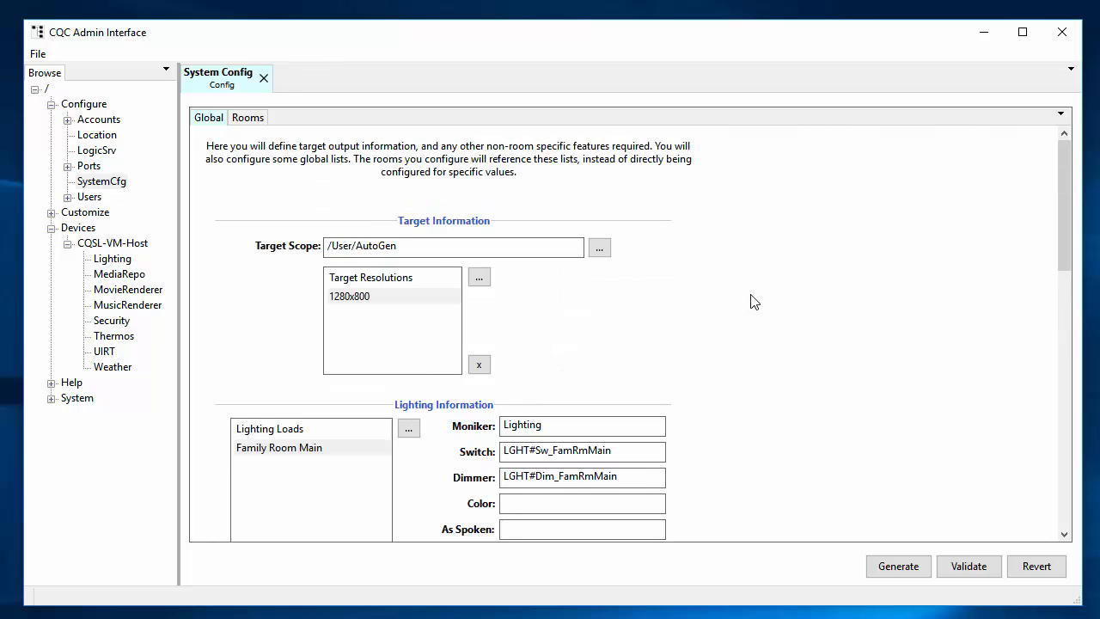